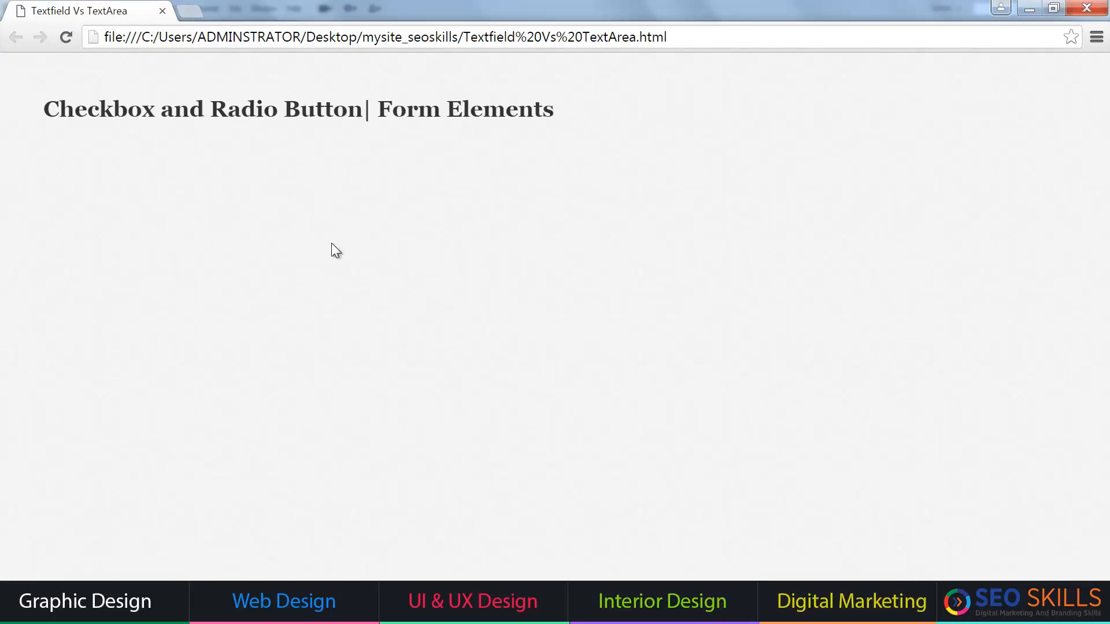
# Switch to Dreamweaver and insert a checkbox with ID SSC and label SSC inside the empty form.
pyautogui.hotkey('alt', 'Tab')
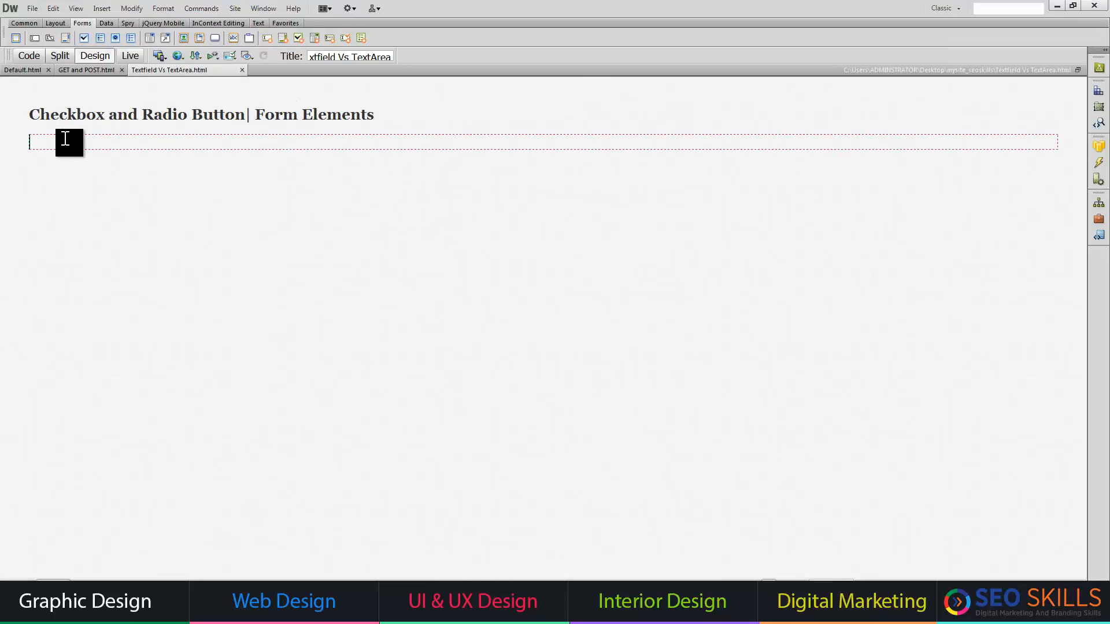
pyautogui.click(102, 8)
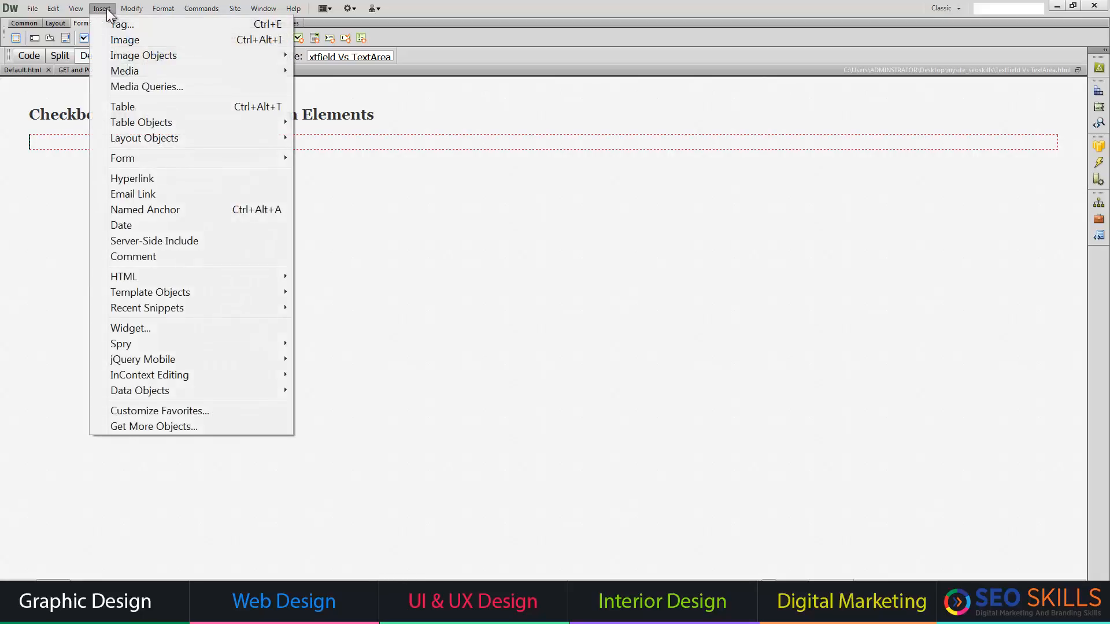
pyautogui.moveTo(125, 156)
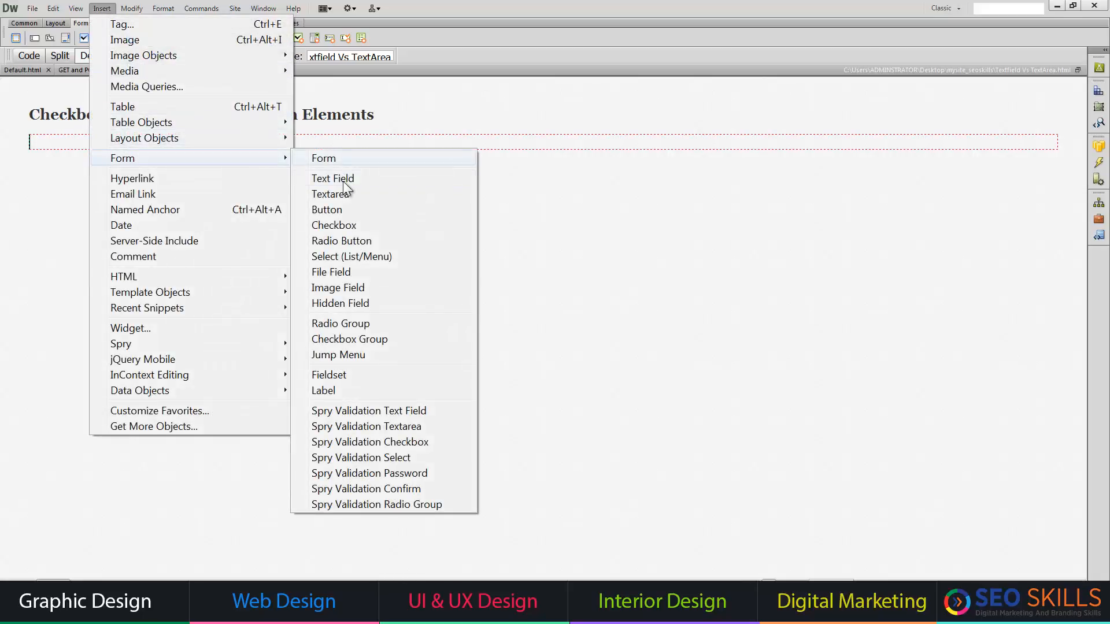
pyautogui.click(340, 225)
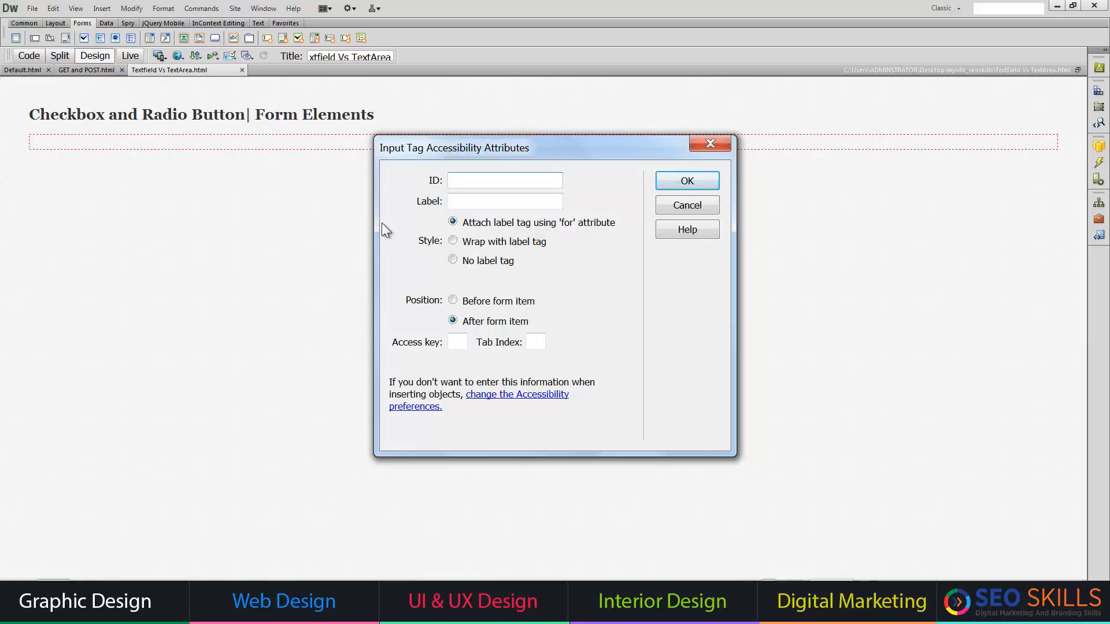
pyautogui.write('SSC')
pyautogui.click(461, 205)
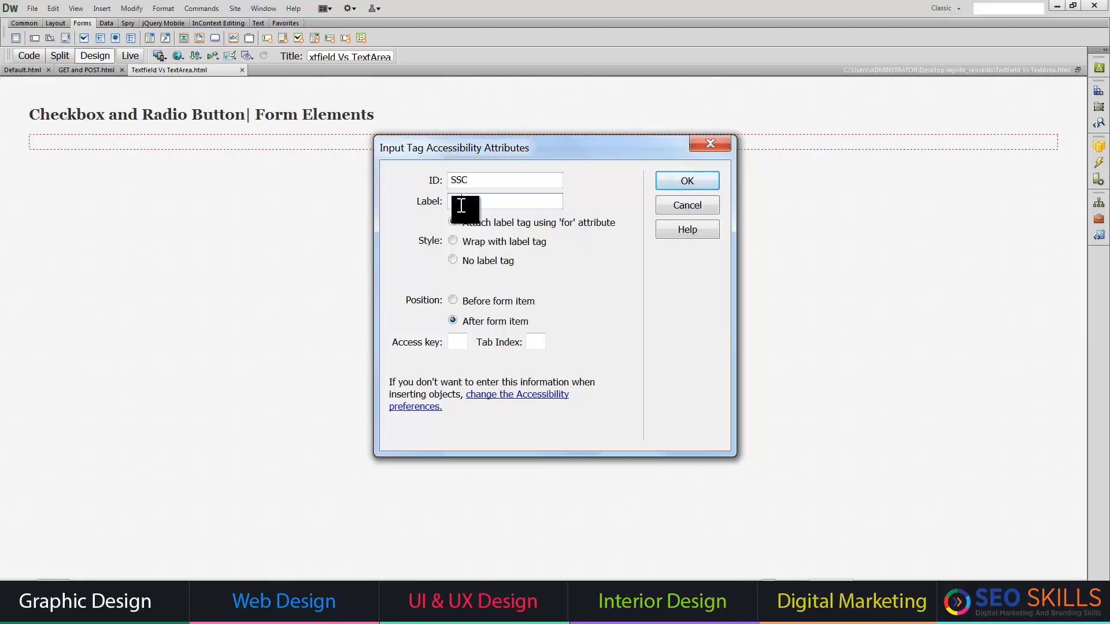
pyautogui.write('SSC')
pyautogui.click(674, 185)
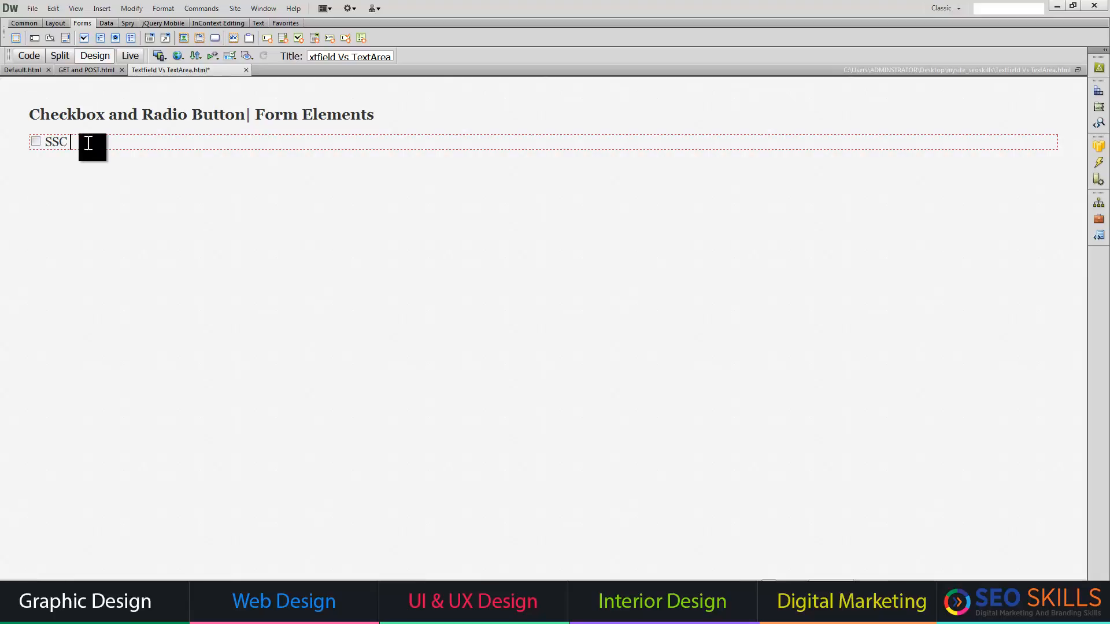
# Insert a second checkbox in a new paragraph below SSC, with both ID and label set to Inter.
pyautogui.press('Return')
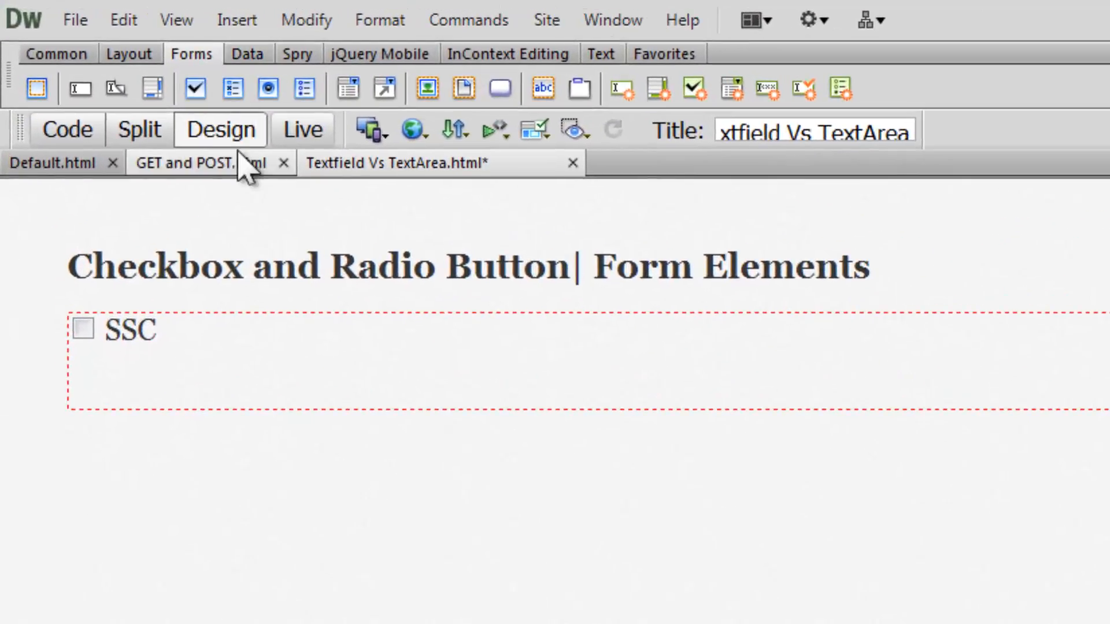
pyautogui.click(196, 88)
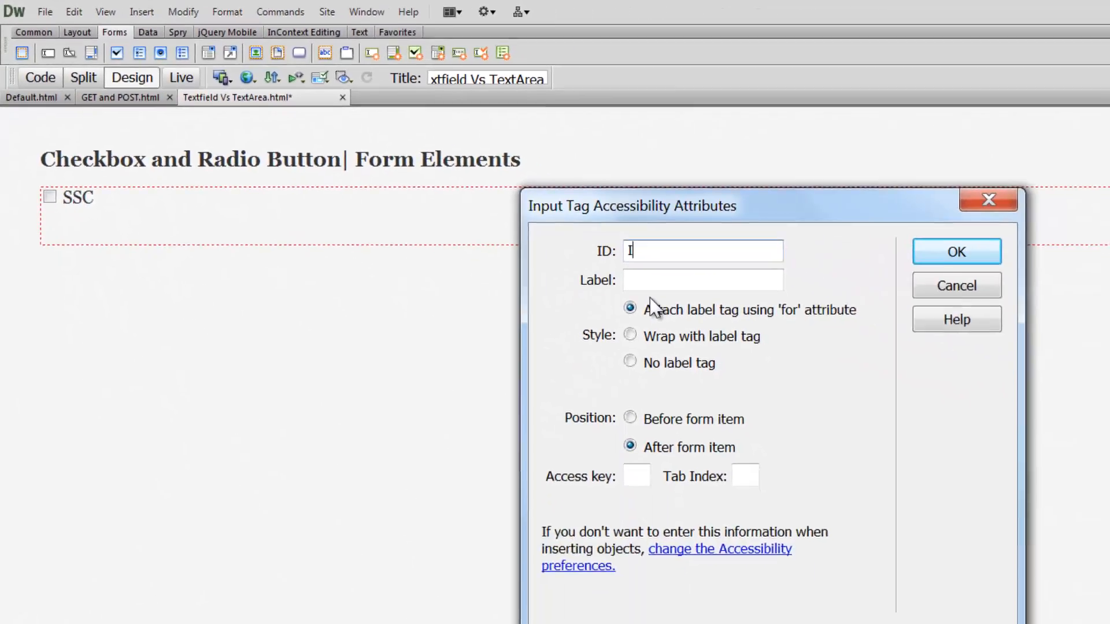
pyautogui.write('Inter')
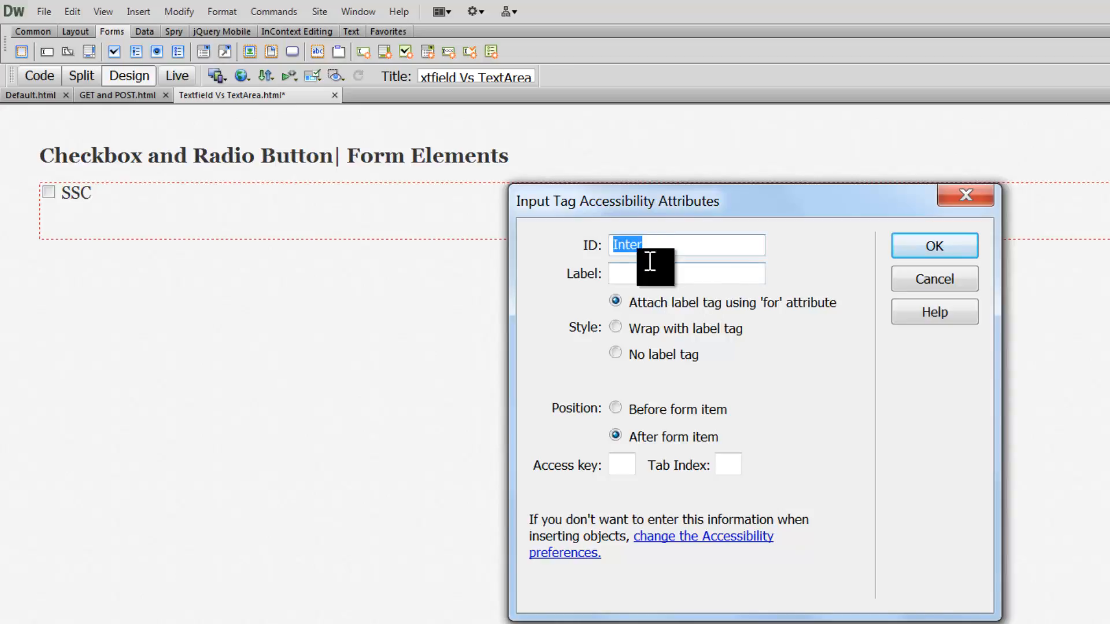
pyautogui.click(650, 275)
pyautogui.write('Inter')
pyautogui.click(934, 246)
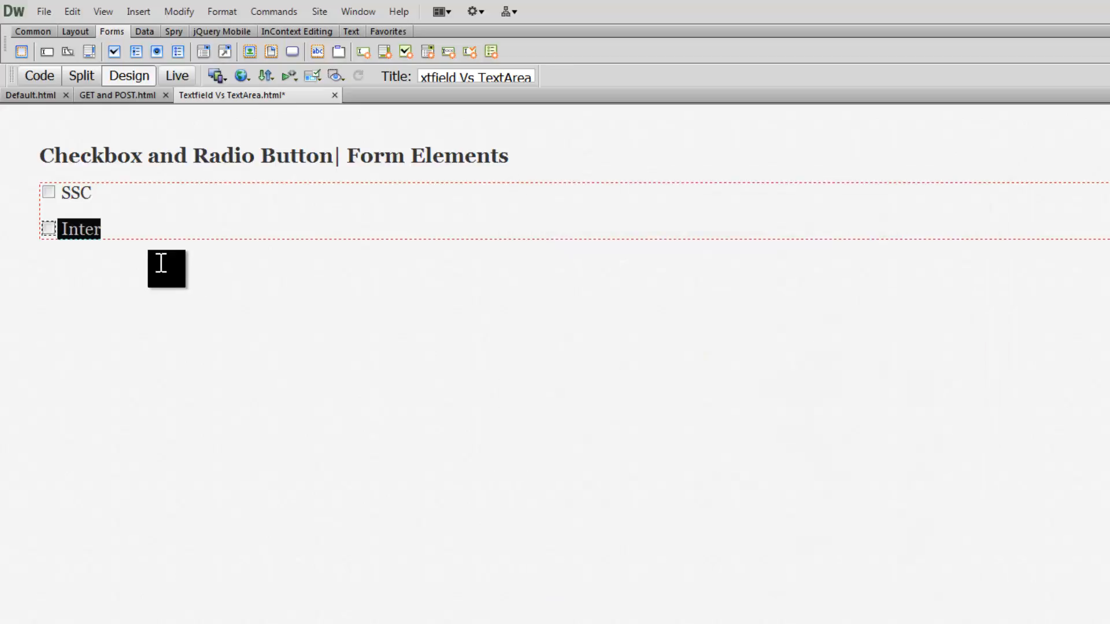
# Insert a third checkbox in a new paragraph below Inter, using Degree as both its ID and label.
pyautogui.press('Return')
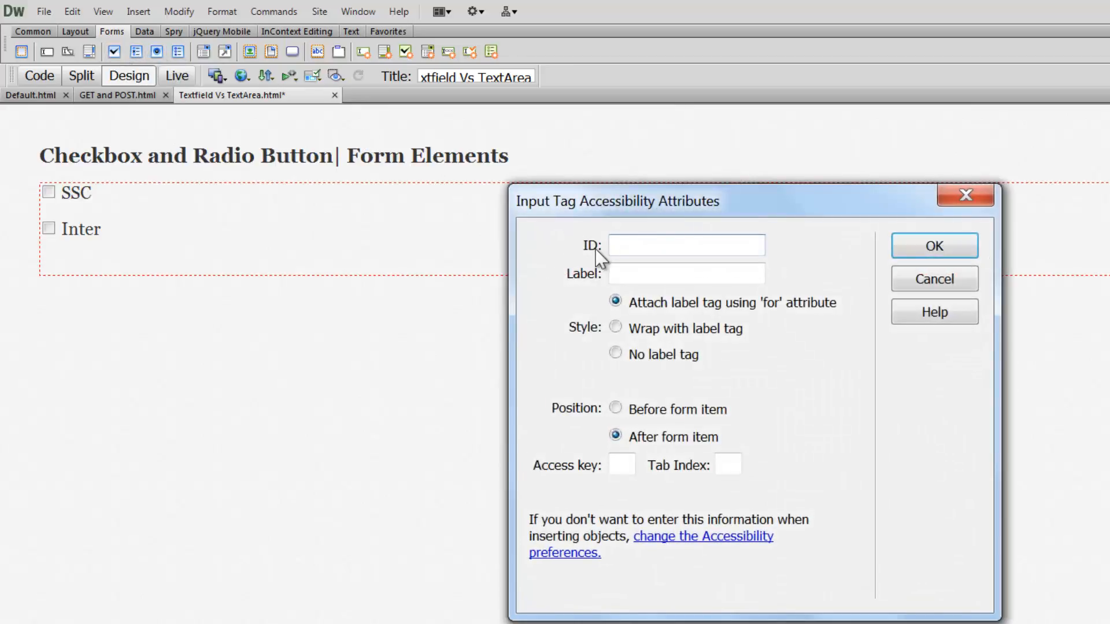
pyautogui.write('Degree')
pyautogui.moveTo(676, 247); pyautogui.dragTo(580, 266)
pyautogui.hotkey('ctrl', 'c')
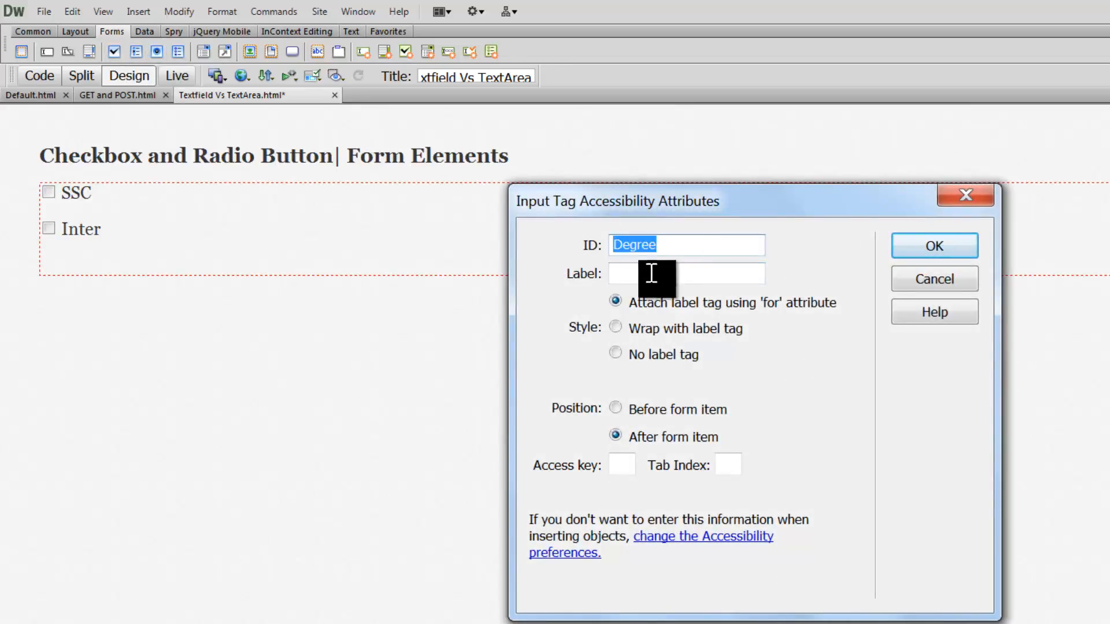
pyautogui.click(652, 277)
pyautogui.hotkey('ctrl', 'v')
pyautogui.click(925, 246)
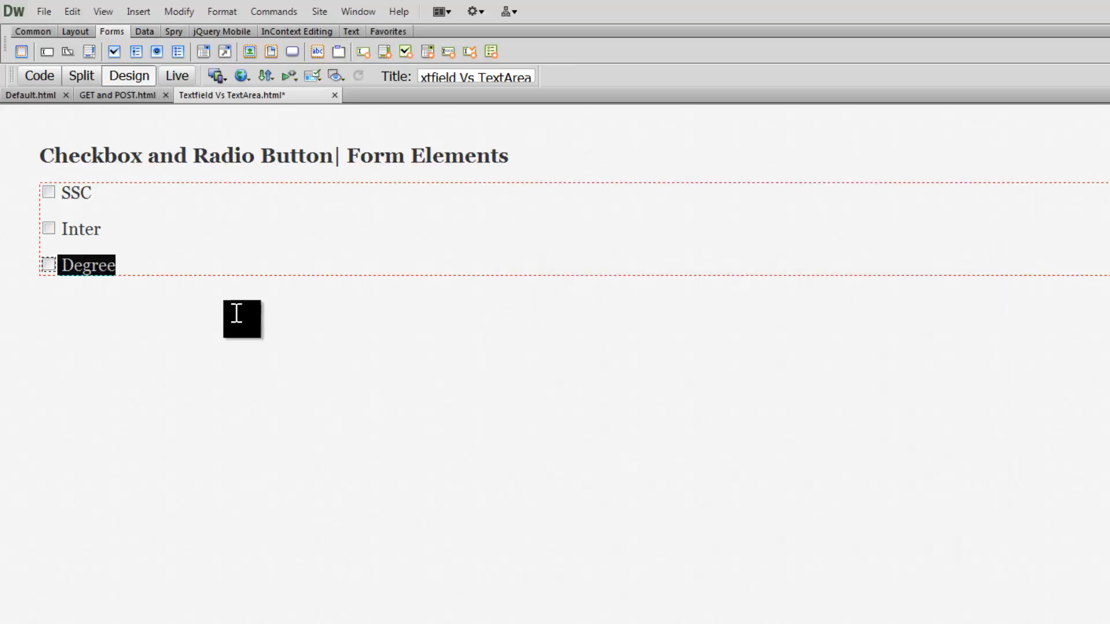
# Insert a fourth checkbox in a new paragraph below Degree, with ID and label PG, and save the page.
pyautogui.click(110, 203)
pyautogui.press('Left')
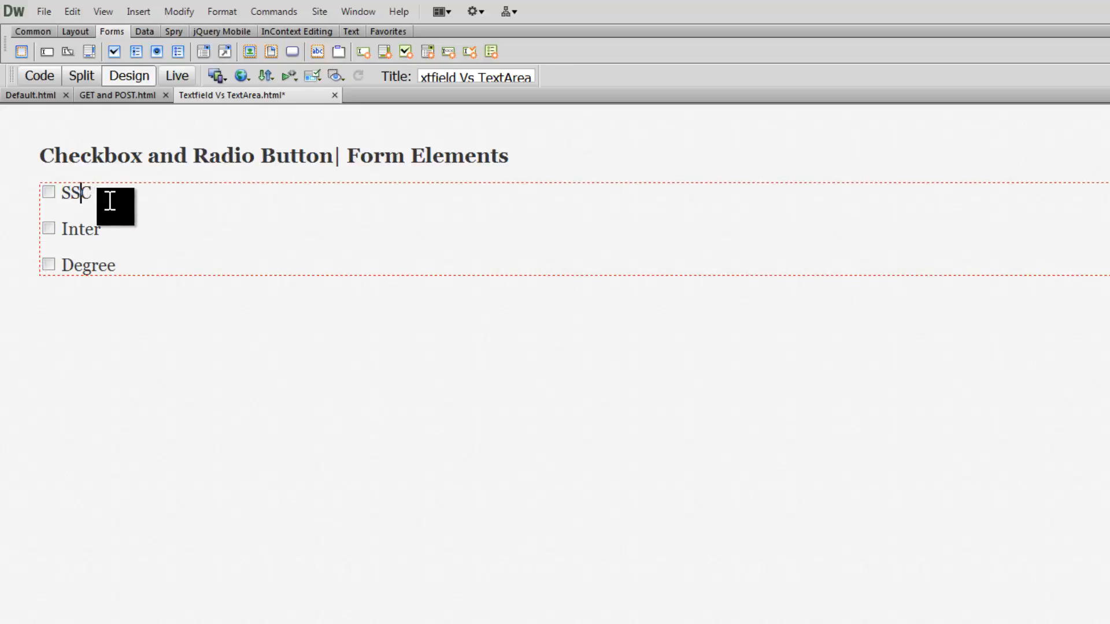
pyautogui.click(135, 266)
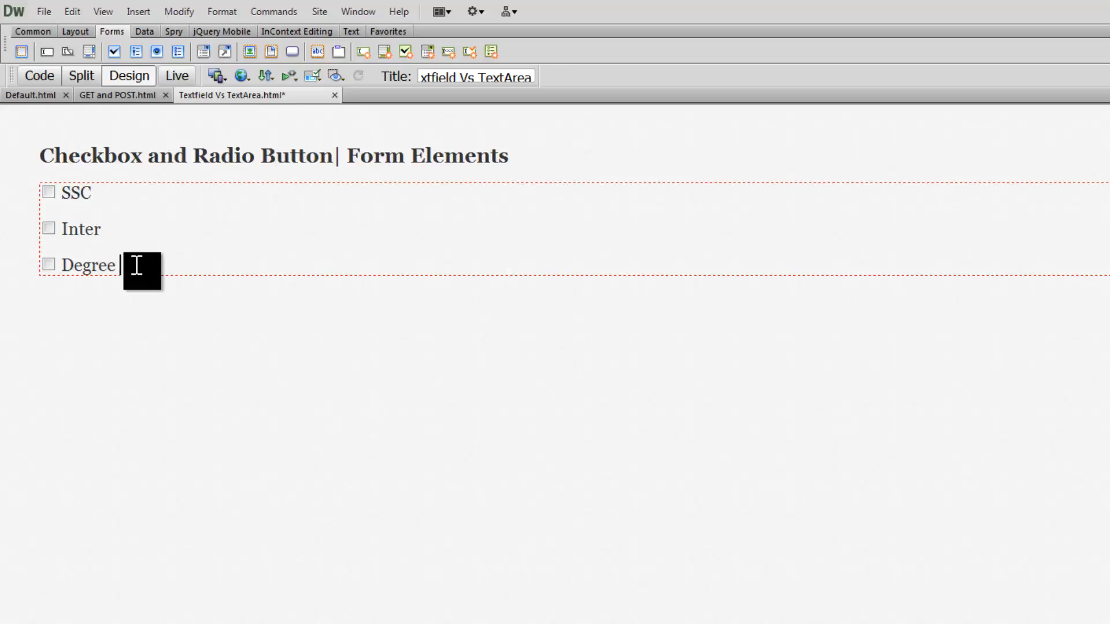
pyautogui.press('Return')
pyautogui.click(114, 51)
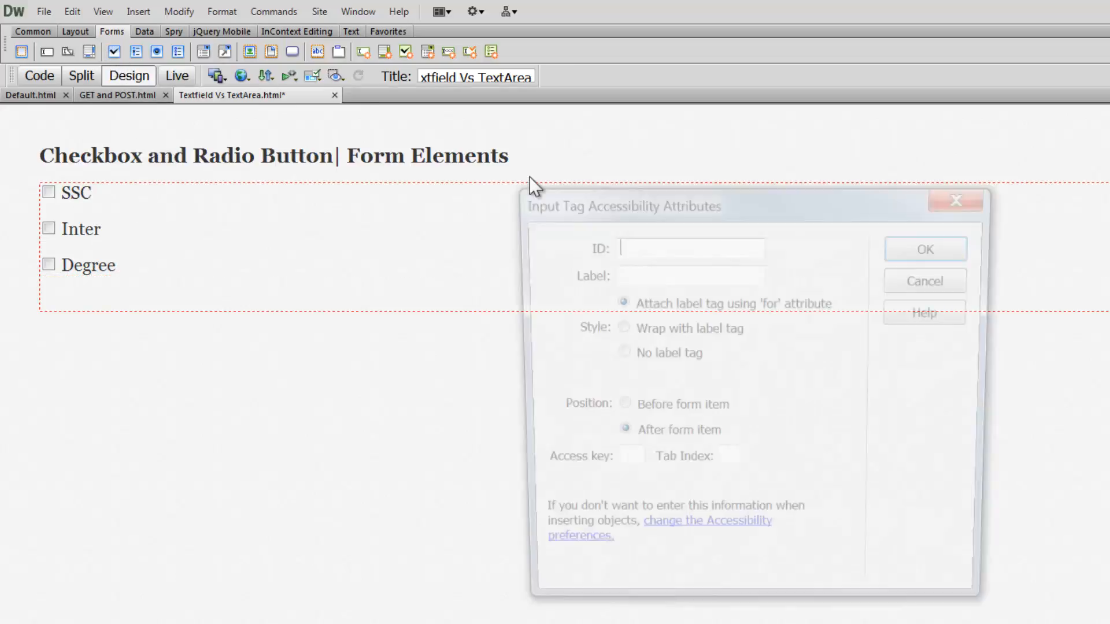
pyautogui.click(659, 238)
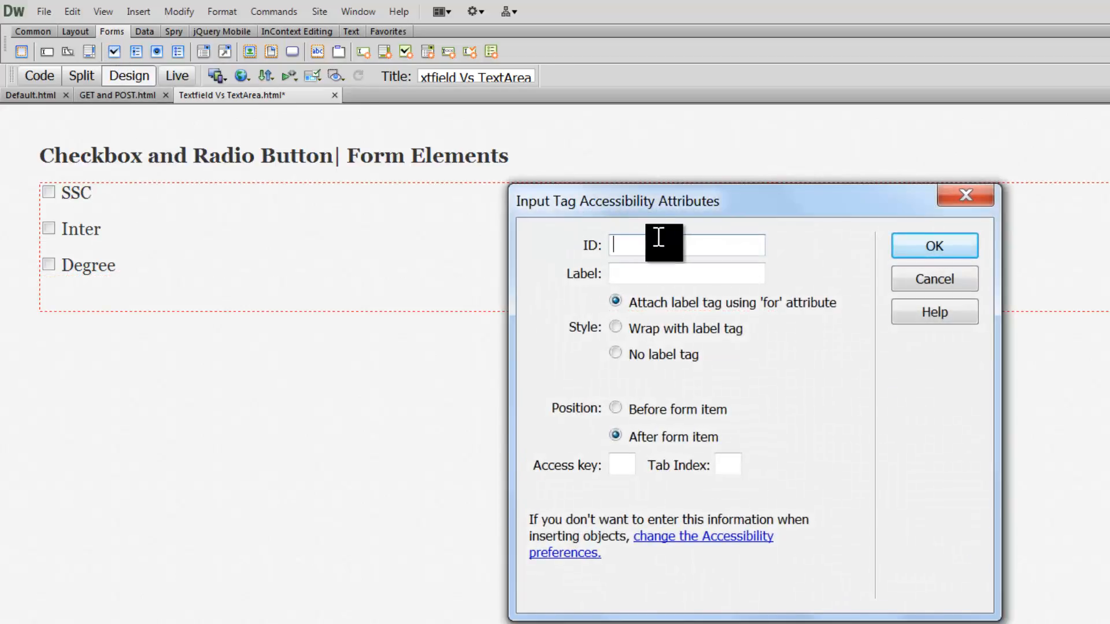
pyautogui.write('PG')
pyautogui.click(573, 257)
pyautogui.click(656, 275)
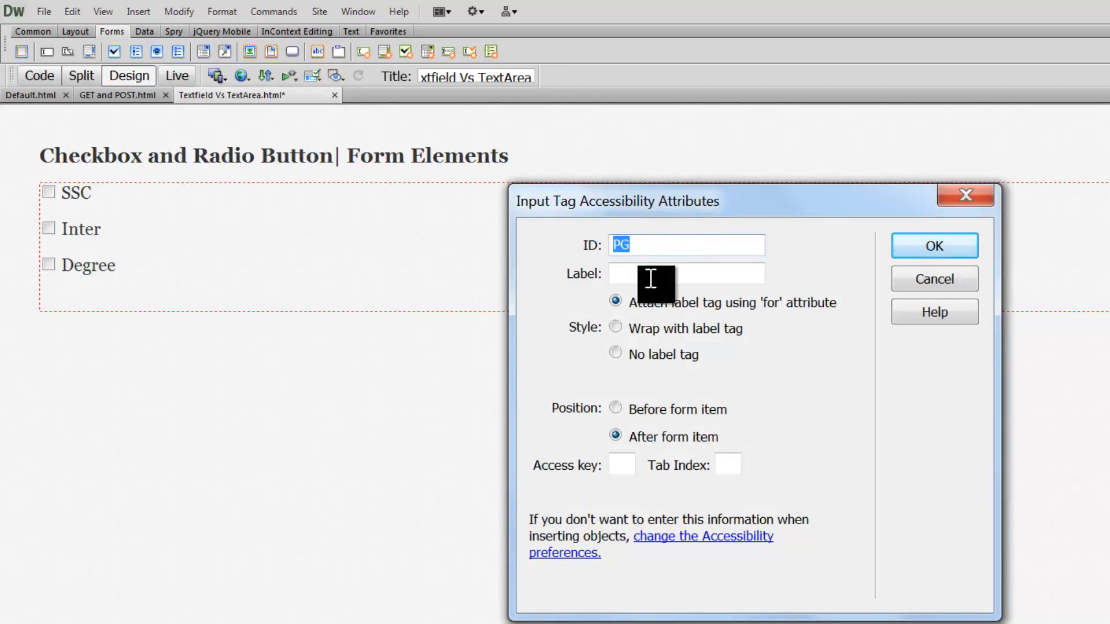
pyautogui.write('PG')
pyautogui.click(934, 246)
pyautogui.click(532, 466)
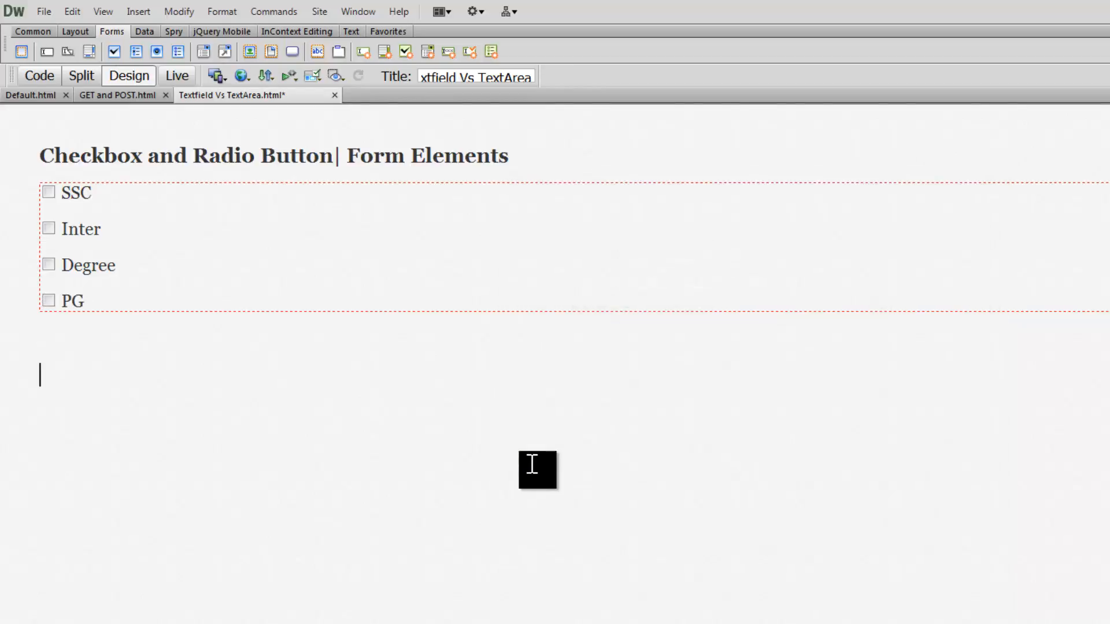
pyautogui.hotkey('ctrl', 's')
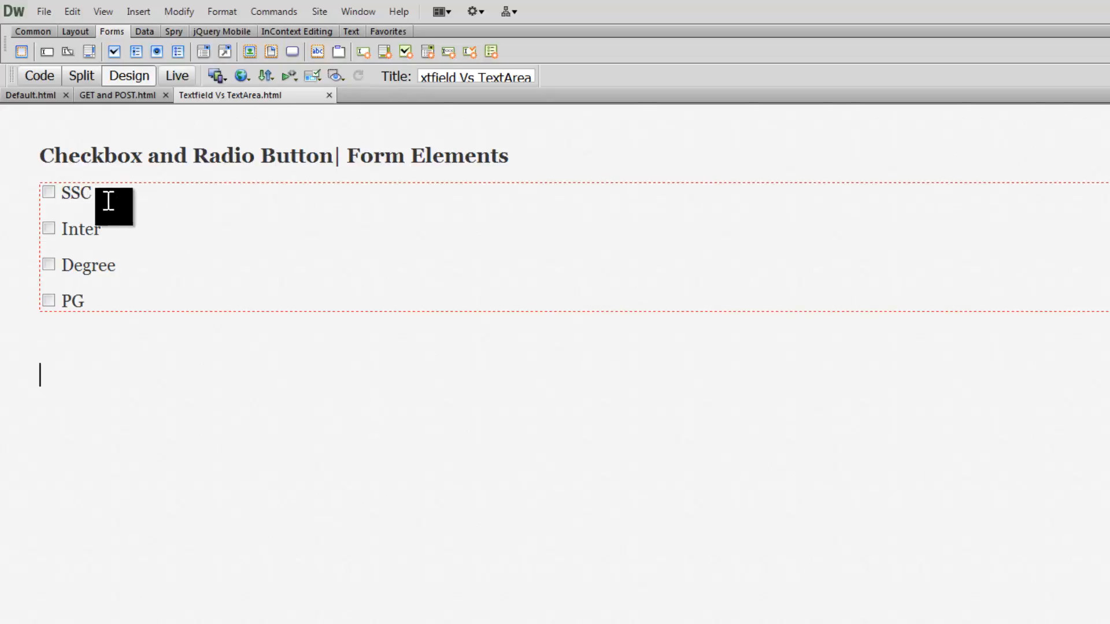
# Add the text "Select your Qualification:" as a separate paragraph above the SSC checkbox and save the page.
pyautogui.press('Left')
pyautogui.press('Left')
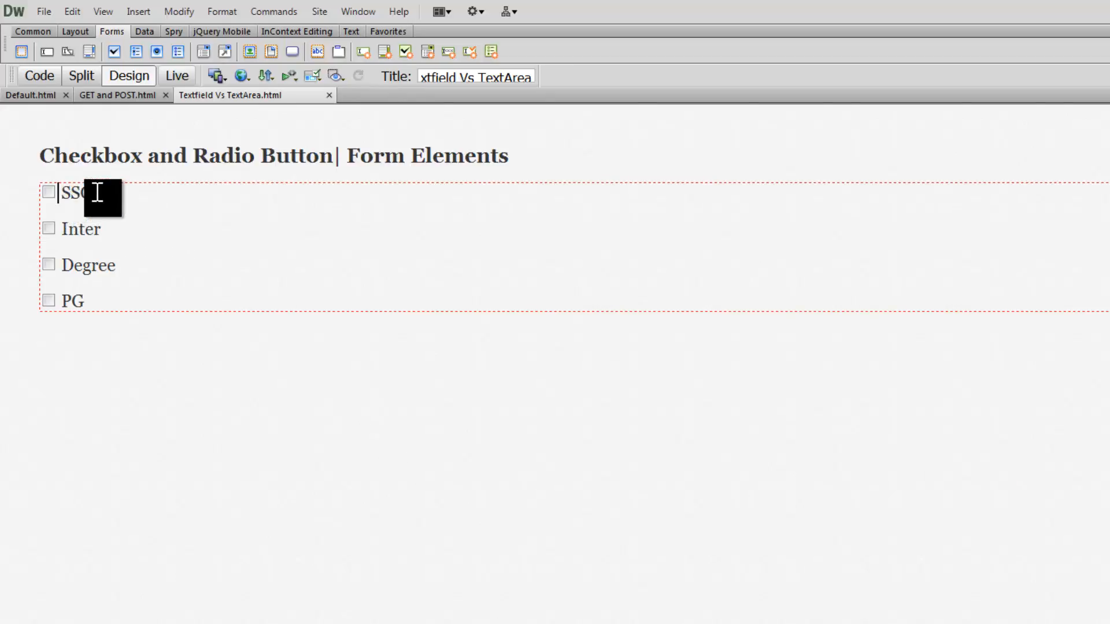
pyautogui.write('Select ')
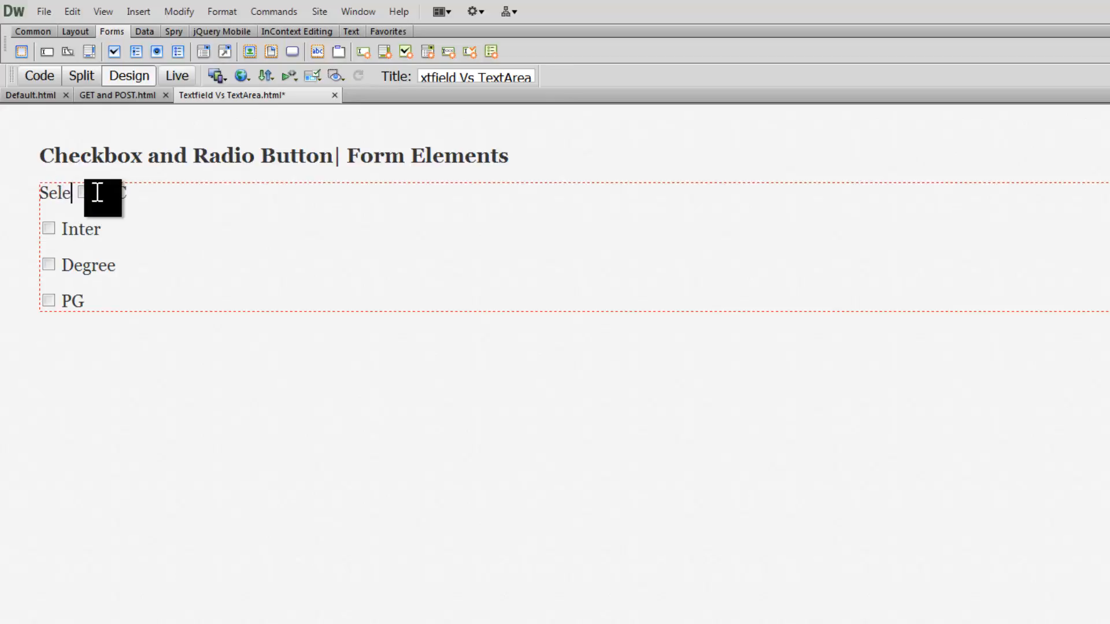
pyautogui.write('y')
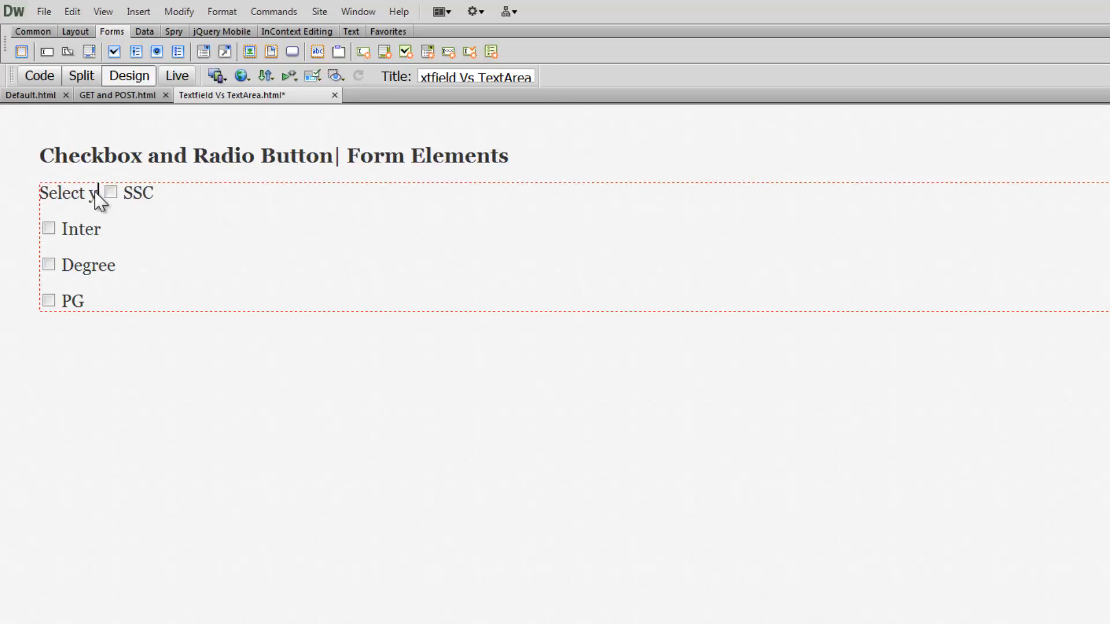
pyautogui.write('our Quali')
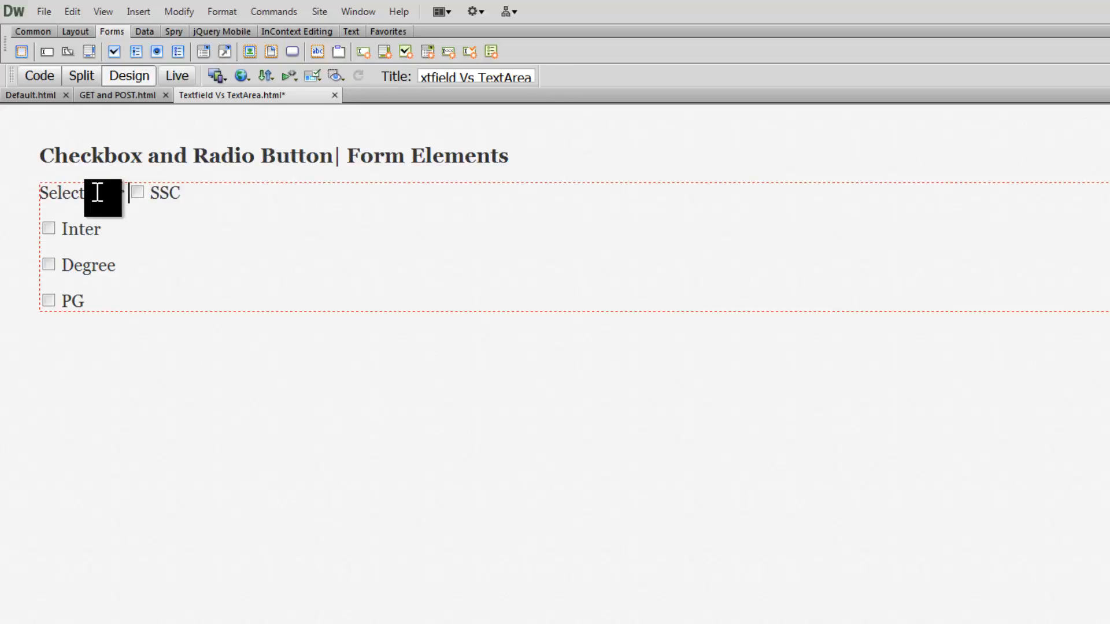
pyautogui.write('fication')
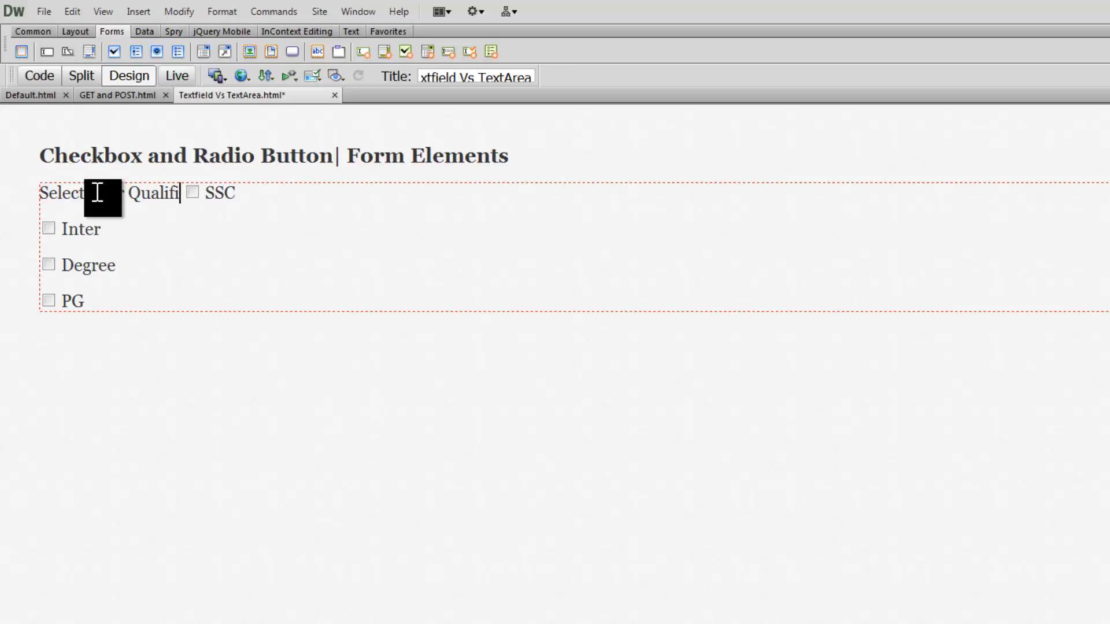
pyautogui.write(':')
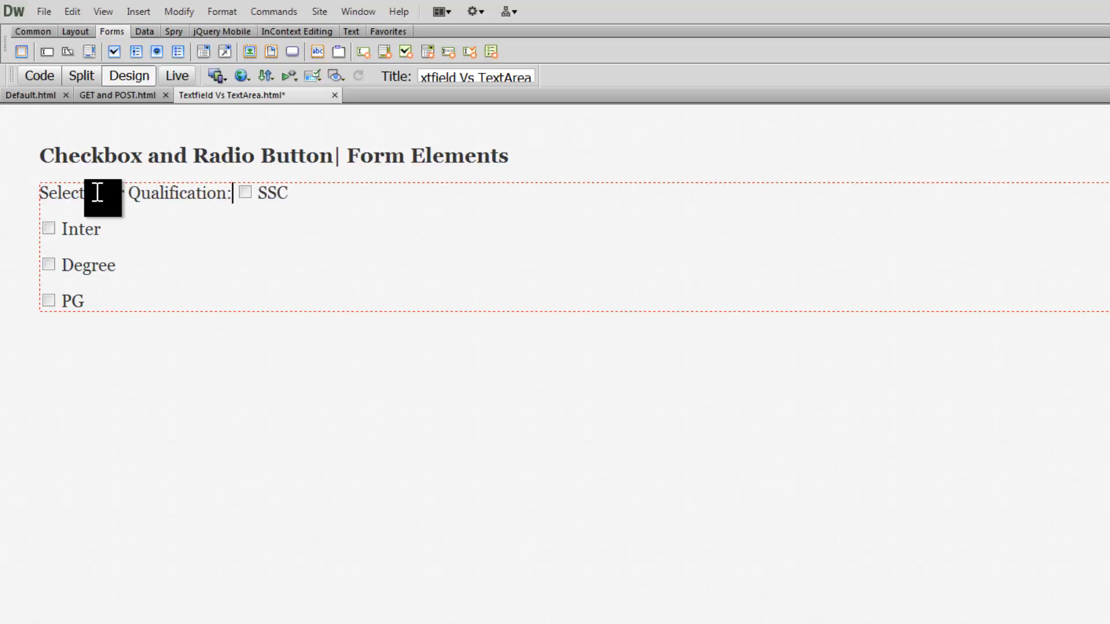
pyautogui.press('Return')
pyautogui.hotkey('ctrl', 's')
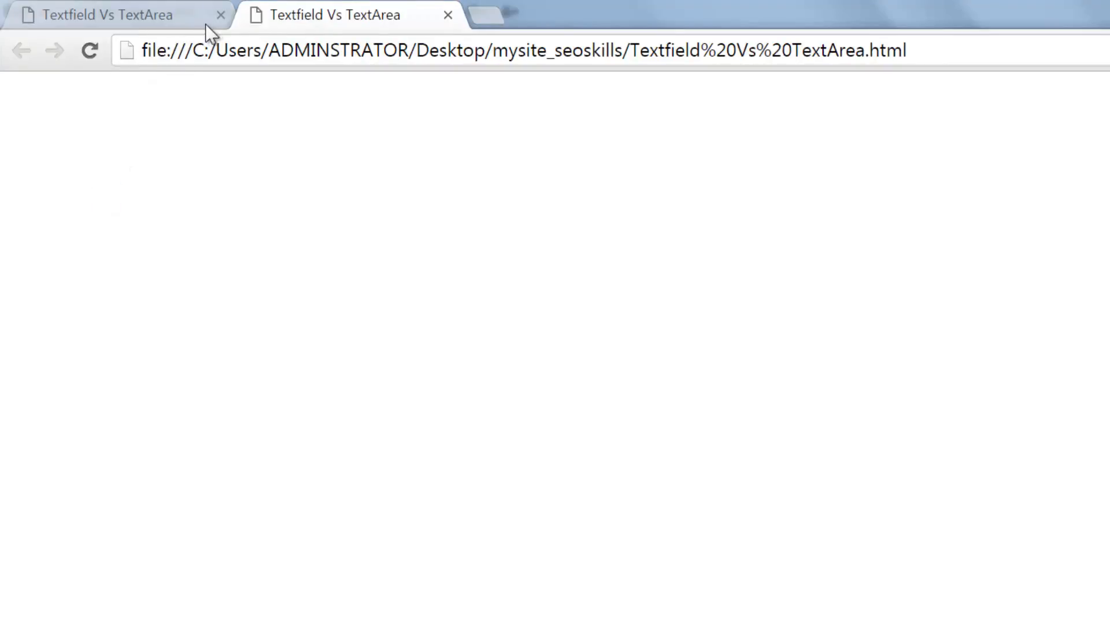
# Close the duplicate preview tab in the browser and test the qualification checkboxes by ticking them, including PG, with the page enlarged for inspection.
pyautogui.click(218, 12)
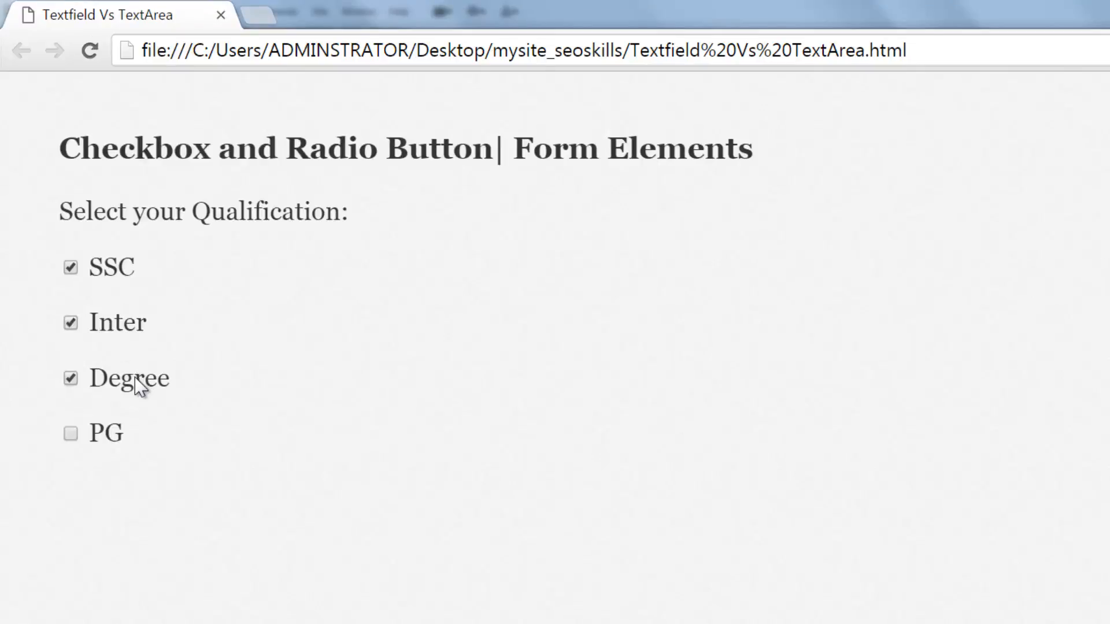
pyautogui.click(116, 442)
pyautogui.hotkey('ctrl', '+')
pyautogui.hotkey('ctrl', '+')
pyautogui.hotkey('ctrl', '+')
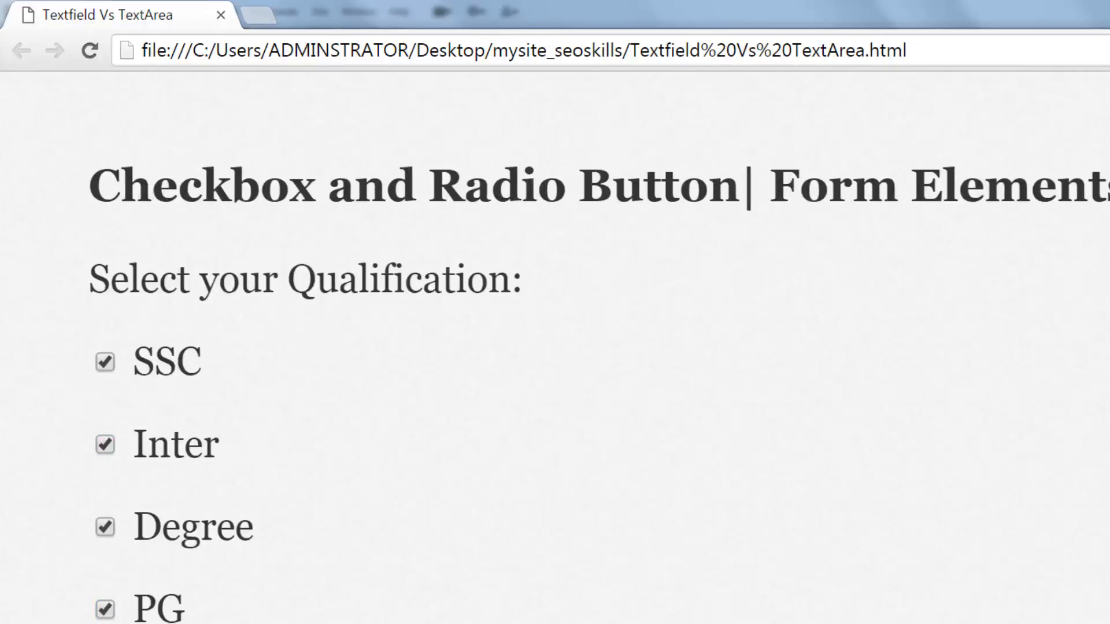
pyautogui.hotkey('ctrl', '0')
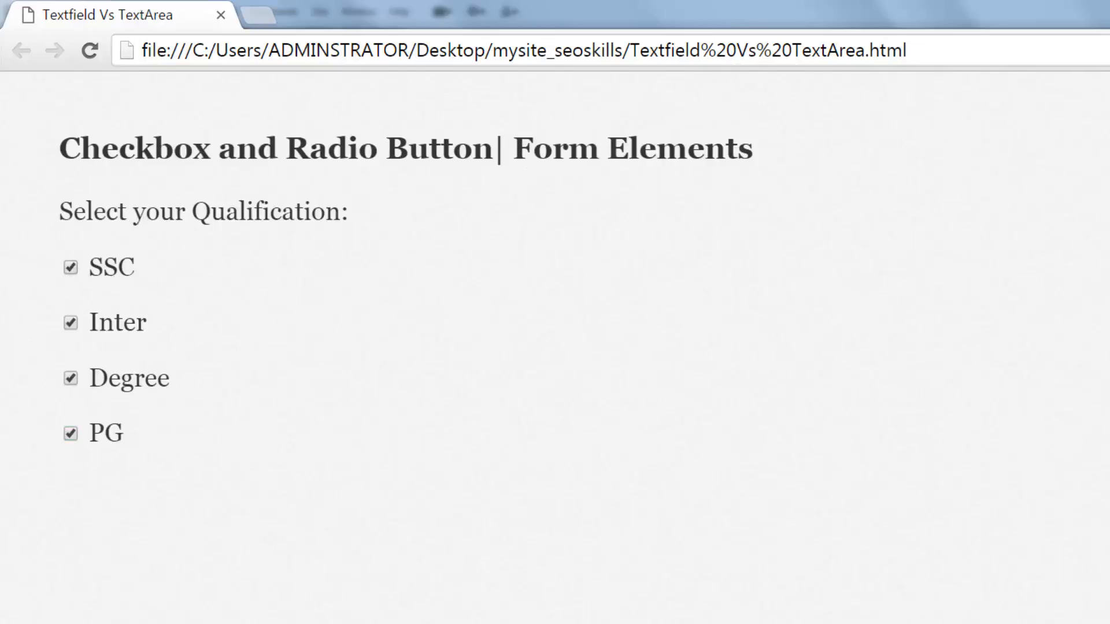
# Return to Dreamweaver, set the SSC checkbox's initial state to Checked, then save and preview the page in the browser.
pyautogui.hotkey('alt', 'Tab')
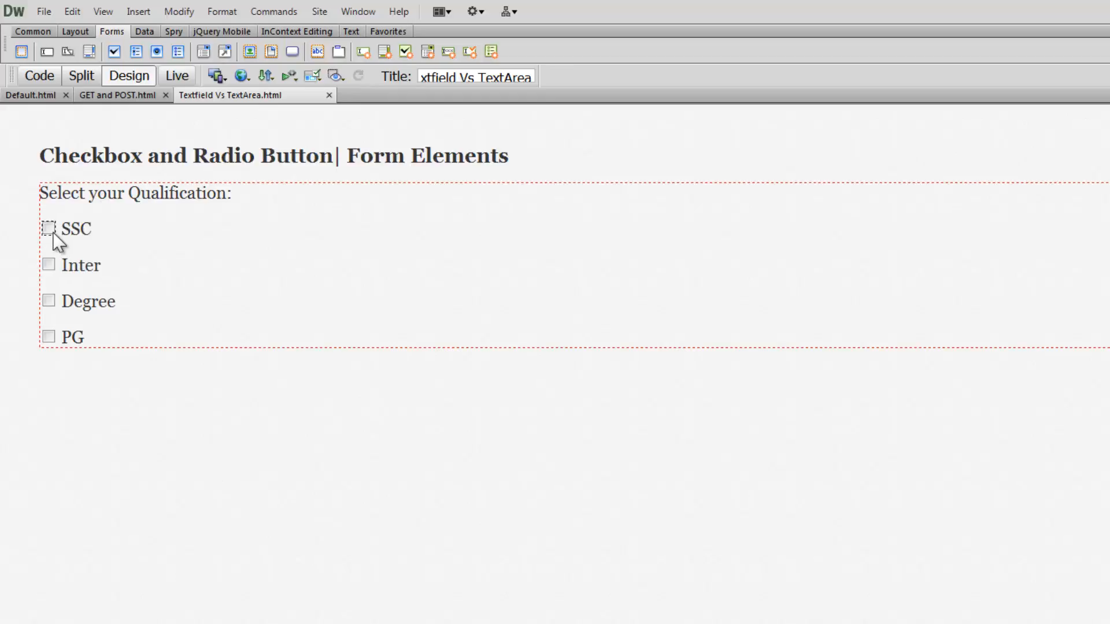
pyautogui.hotkey('ctrl', 'F3')
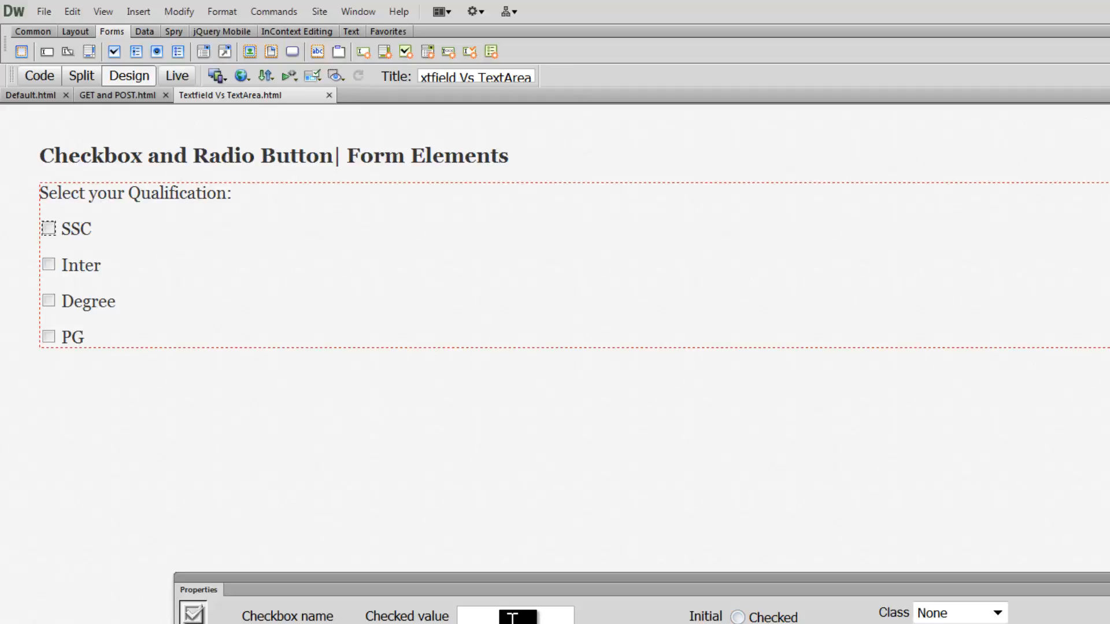
pyautogui.click(774, 618)
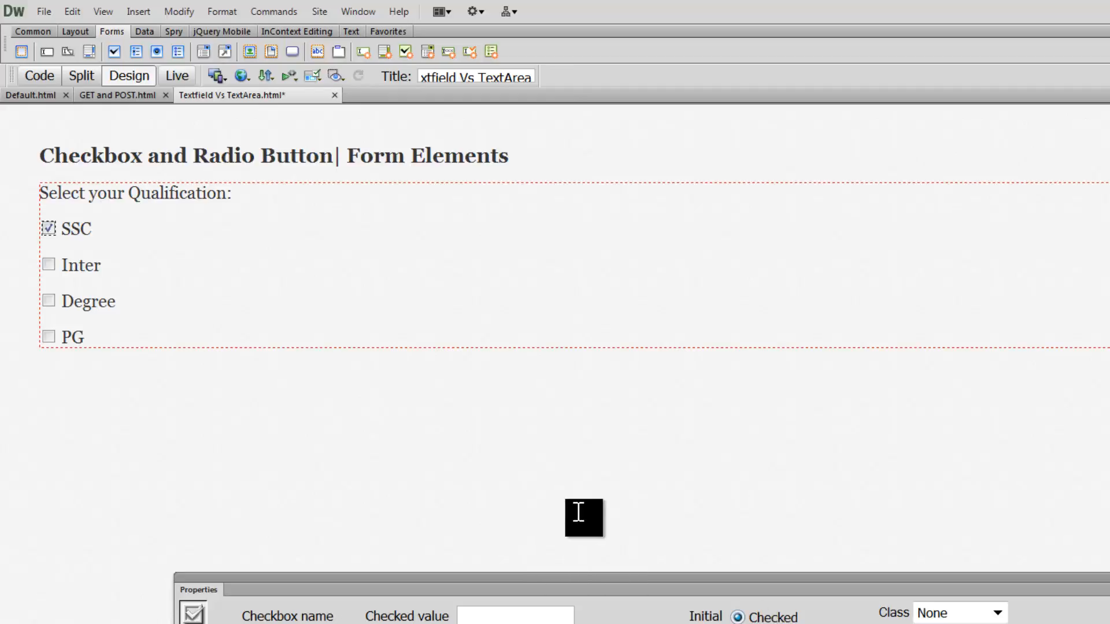
pyautogui.hotkey('ctrl', 's')
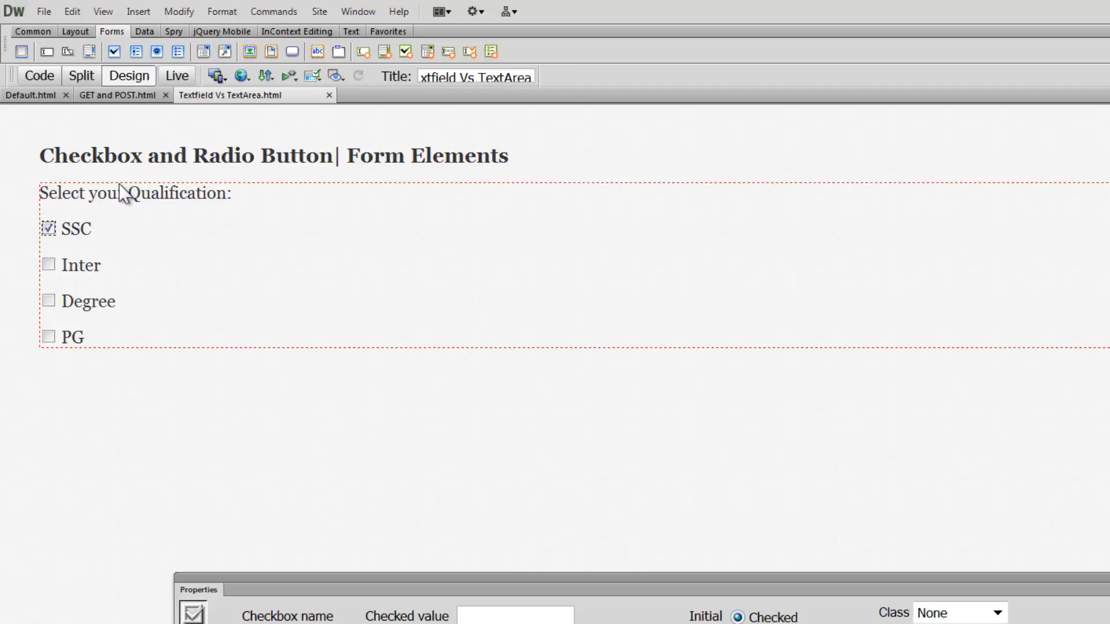
pyautogui.press('F12')
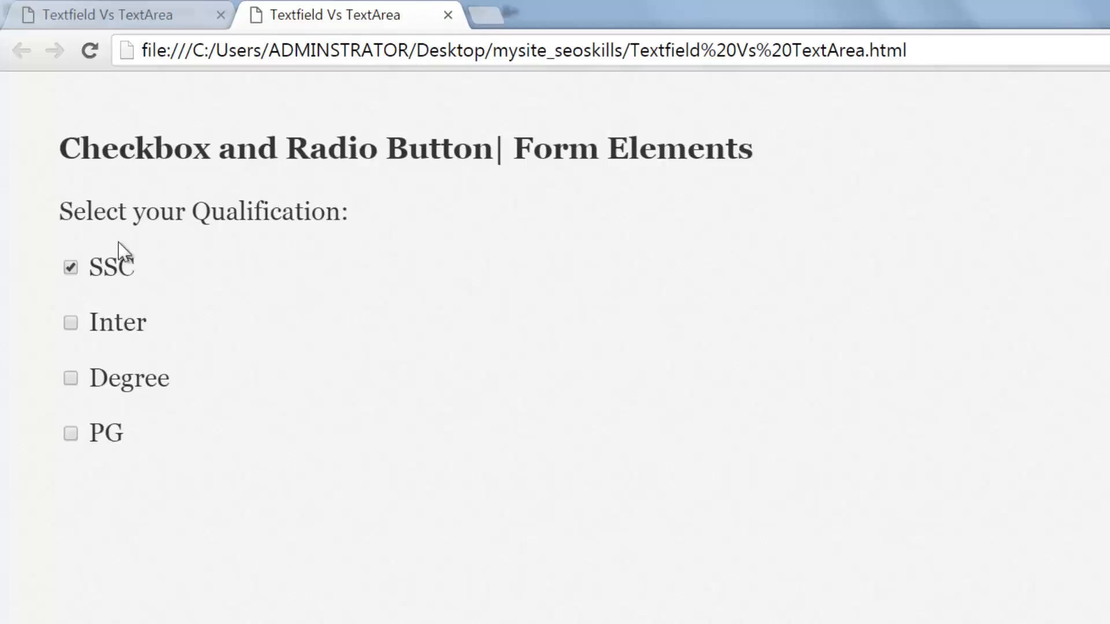
# Test the SSC checkbox in the browser preview, return to Dreamweaver and disable that checkbox in the page's code.
pyautogui.click(109, 271)
pyautogui.click(109, 271)
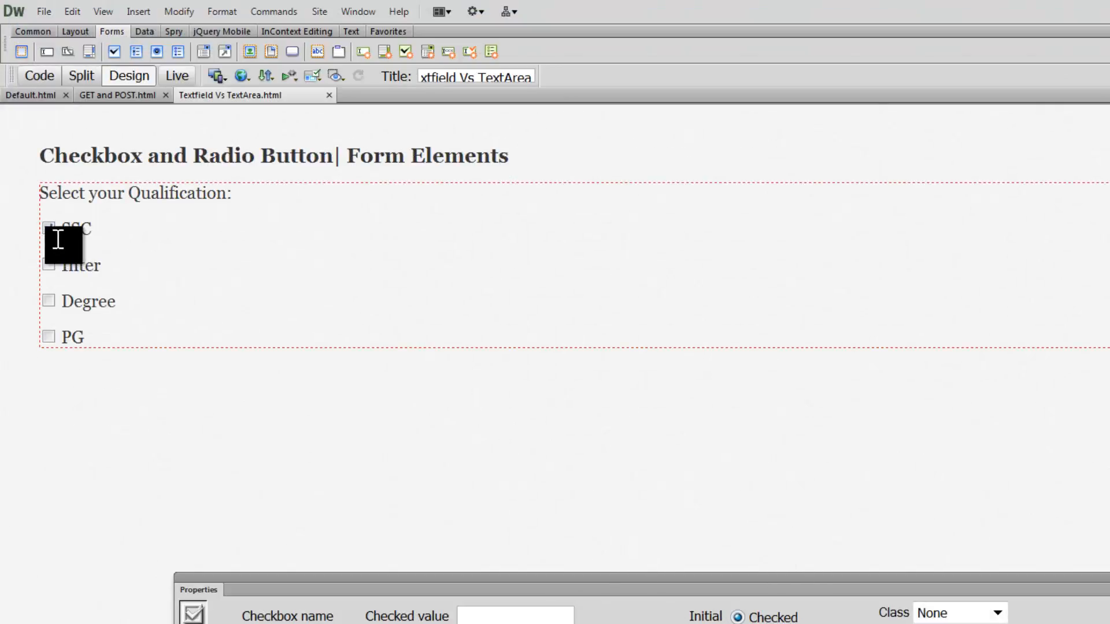
pyautogui.click(39, 76)
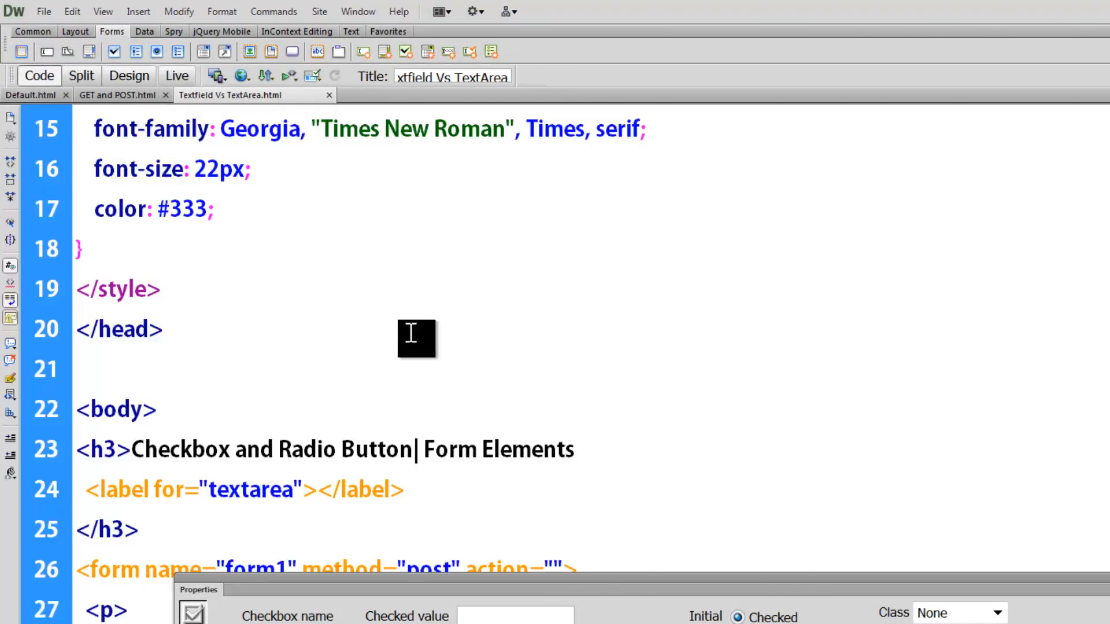
pyautogui.moveTo(399, 578); pyautogui.dragTo(398, 264)
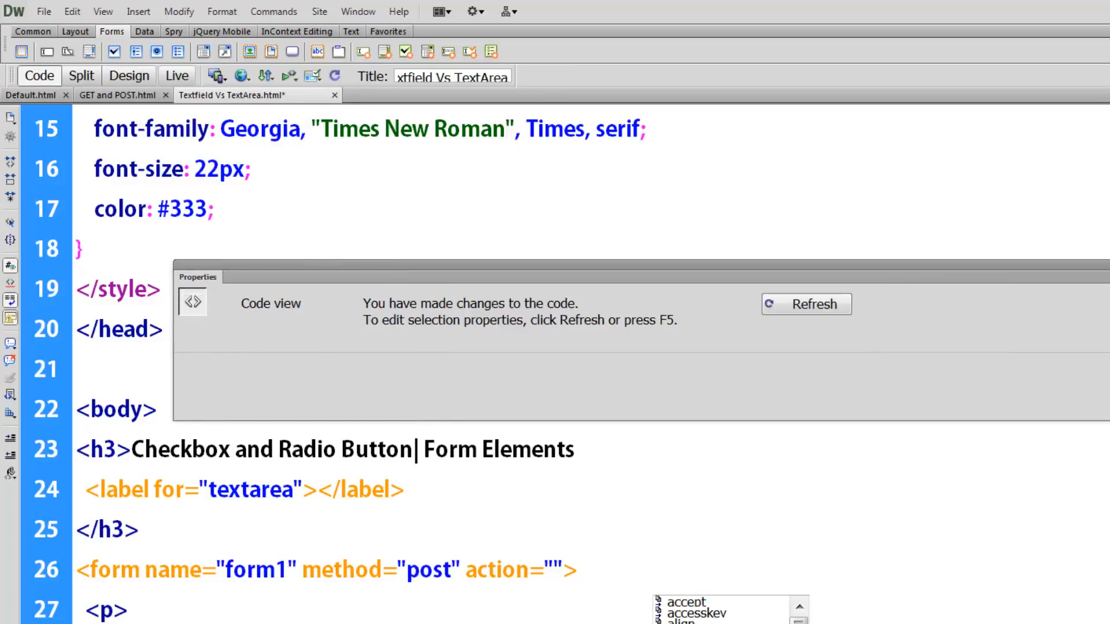
pyautogui.write('b')
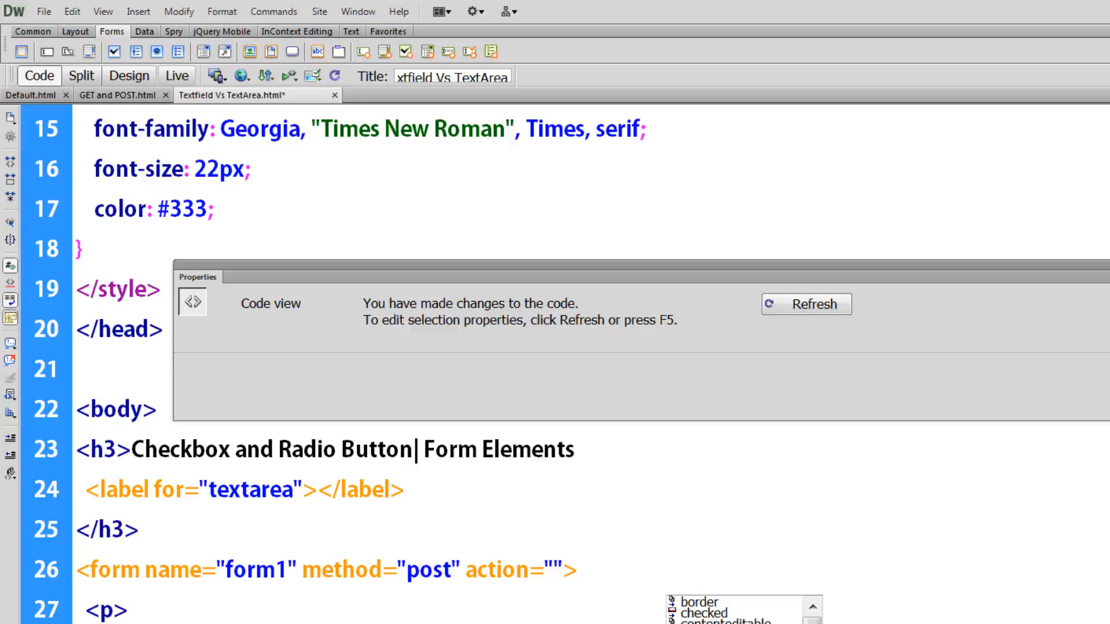
pyautogui.press('Escape')
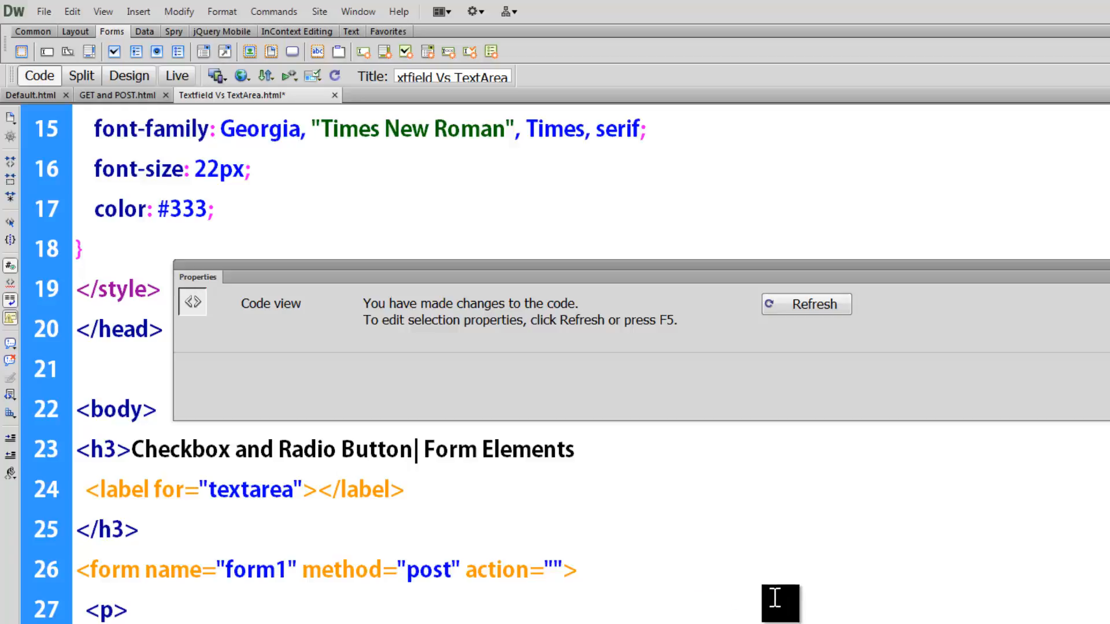
# Save the page, preview it in the browser and test the Inter checkbox beneath the disabled SSC option.
pyautogui.hotkey('ctrl', 's')
pyautogui.press('F12')
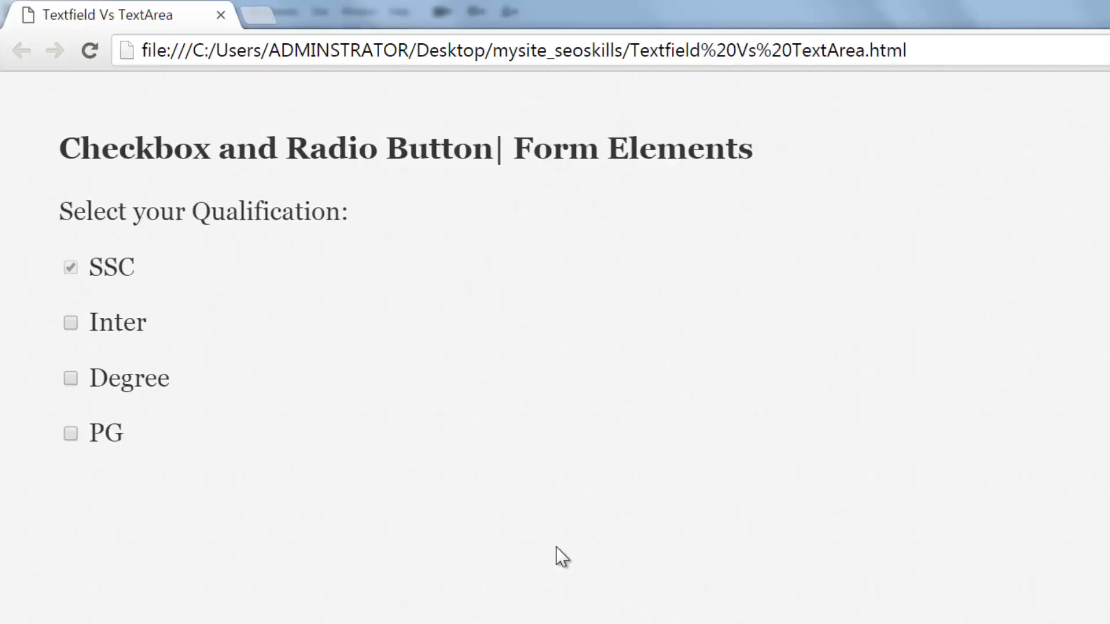
pyautogui.click(81, 331)
pyautogui.click(112, 333)
pyautogui.doubleClick(107, 323)
pyautogui.click(211, 319)
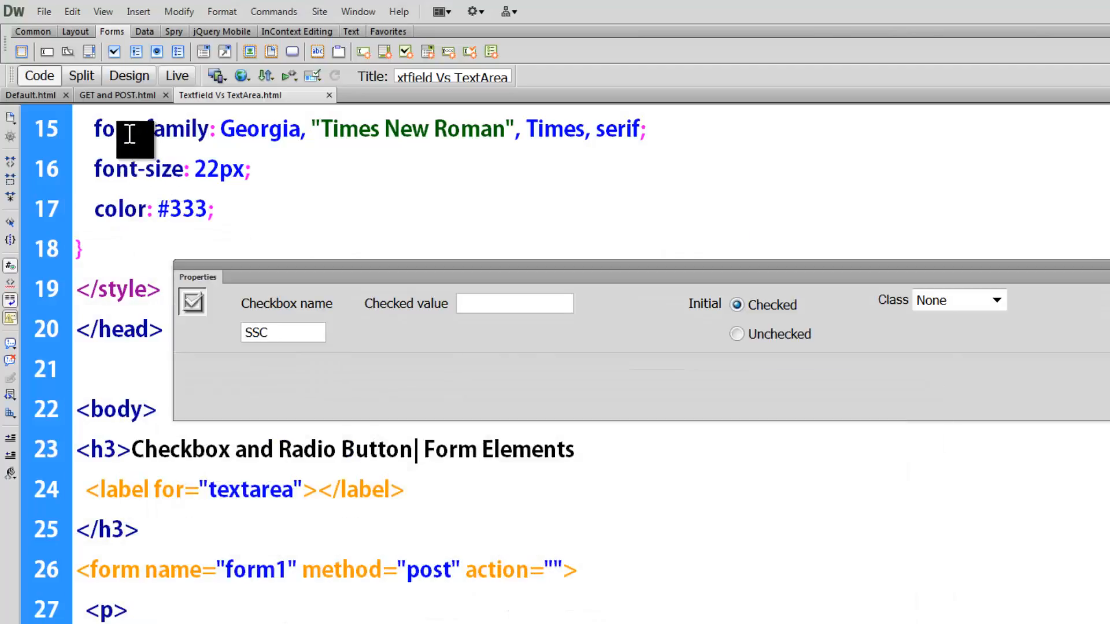
# Return to the page in Dreamweaver's Design view and add the text "Select your Gender" as a new paragraph below the PG checkbox.
pyautogui.click(129, 76)
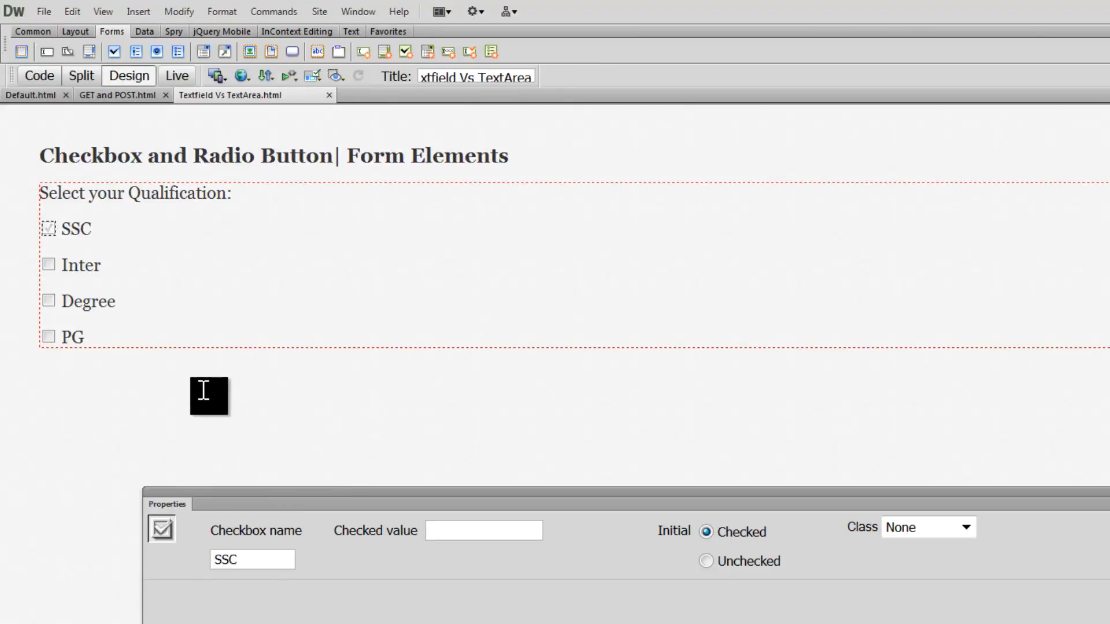
pyautogui.click(124, 348)
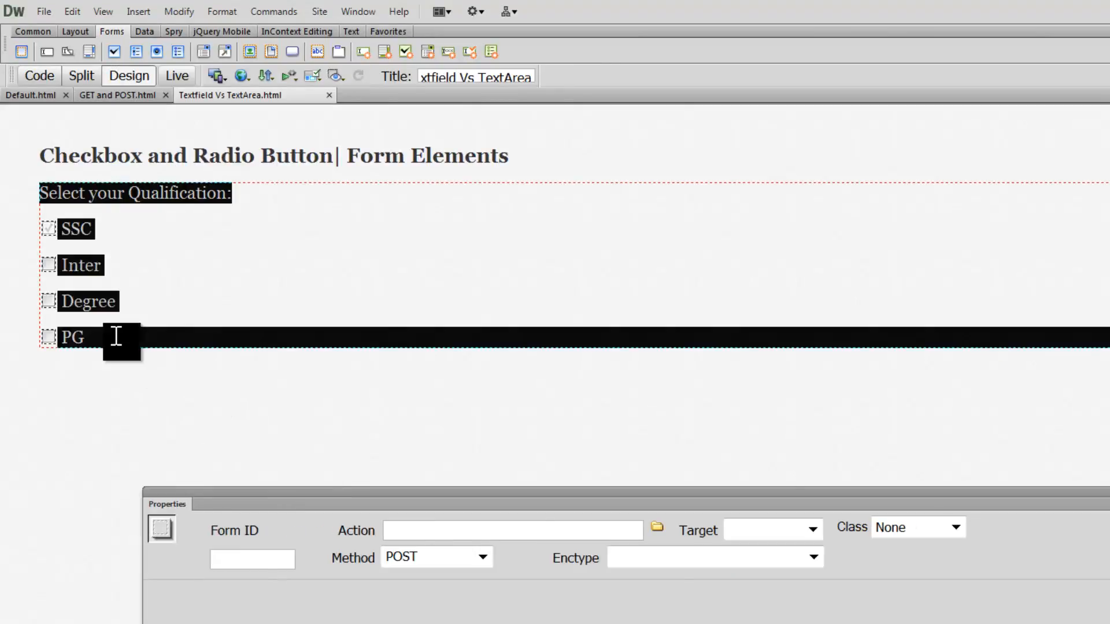
pyautogui.click(101, 341)
pyautogui.press('Return')
pyautogui.write('Se')
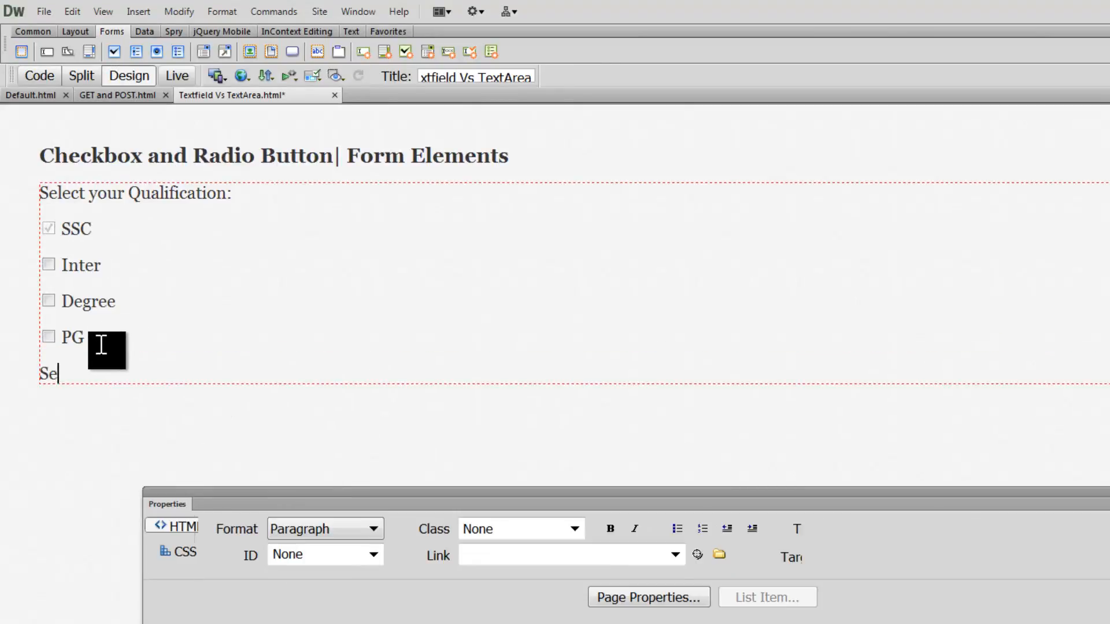
pyautogui.write('lect your Gender')
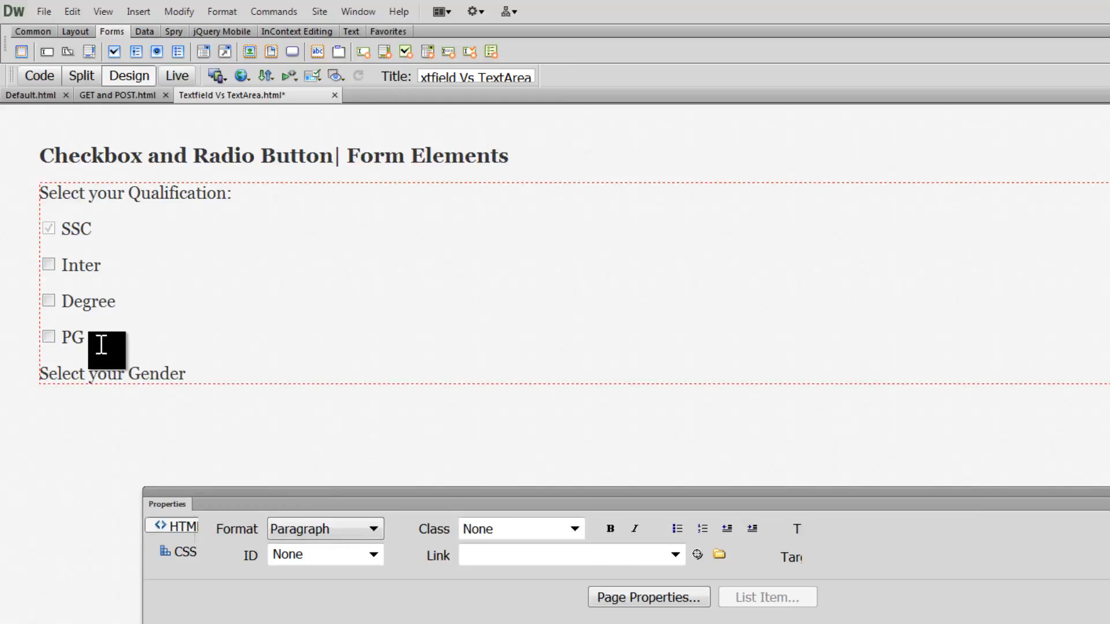
# Insert a radio button with ID and label Male in a new paragraph below "Select your Gender".
pyautogui.press('Return')
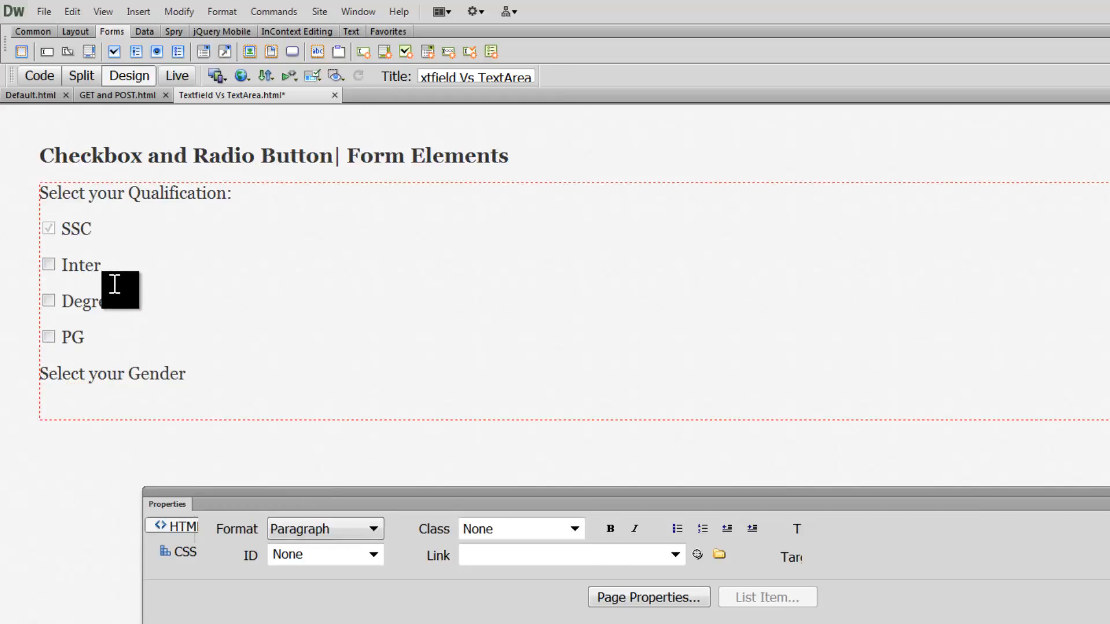
pyautogui.click(156, 52)
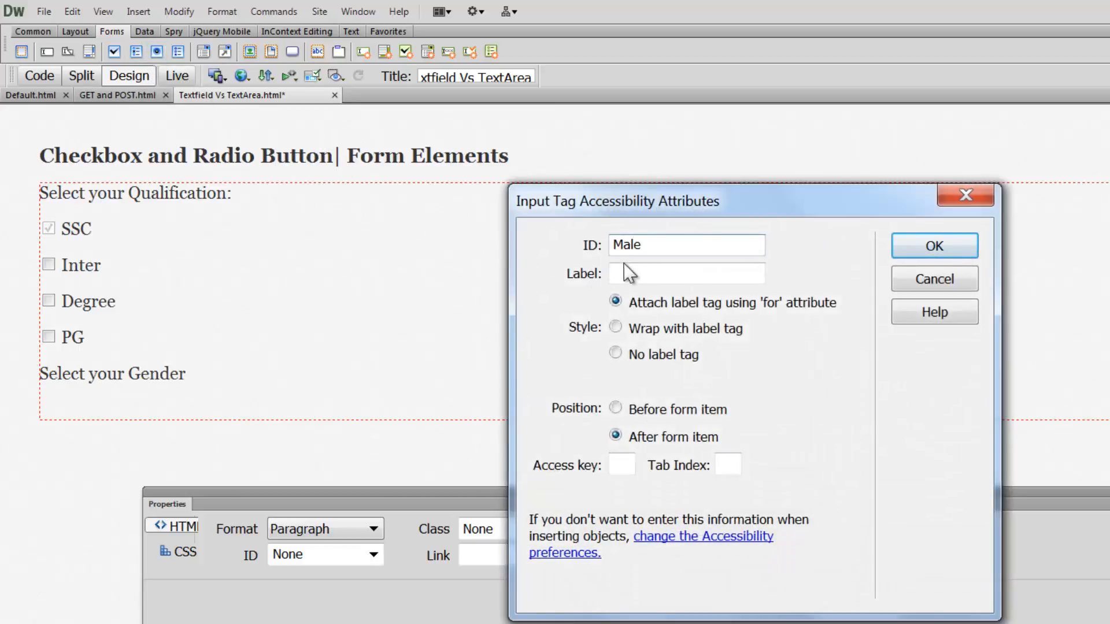
pyautogui.moveTo(694, 241); pyautogui.dragTo(496, 278)
pyautogui.click(639, 272)
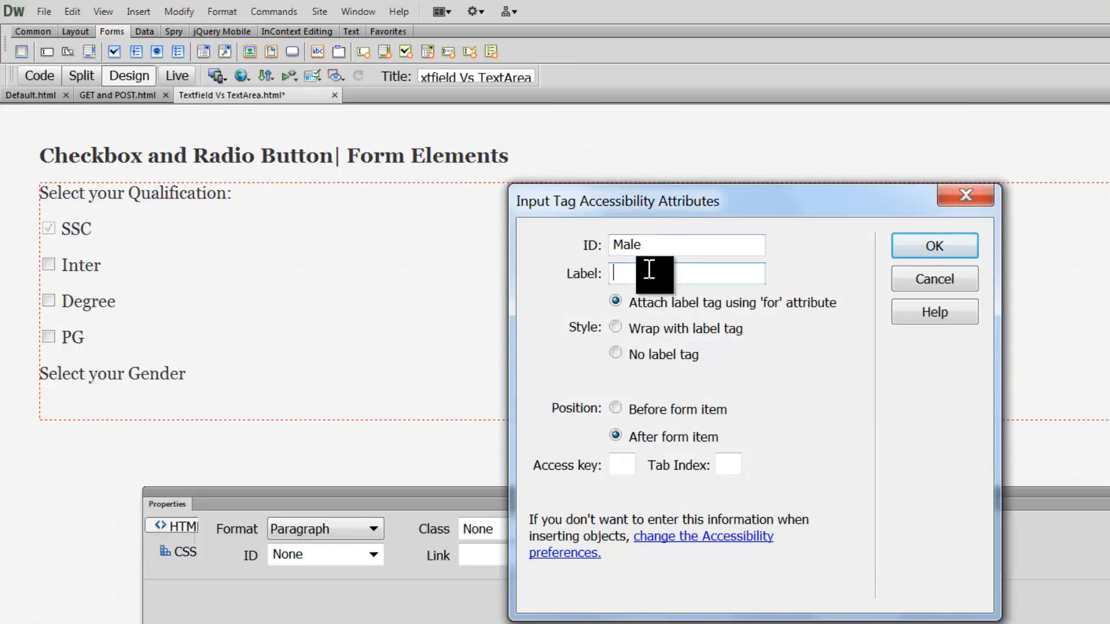
pyautogui.write('Male')
pyautogui.click(914, 250)
pyautogui.click(180, 409)
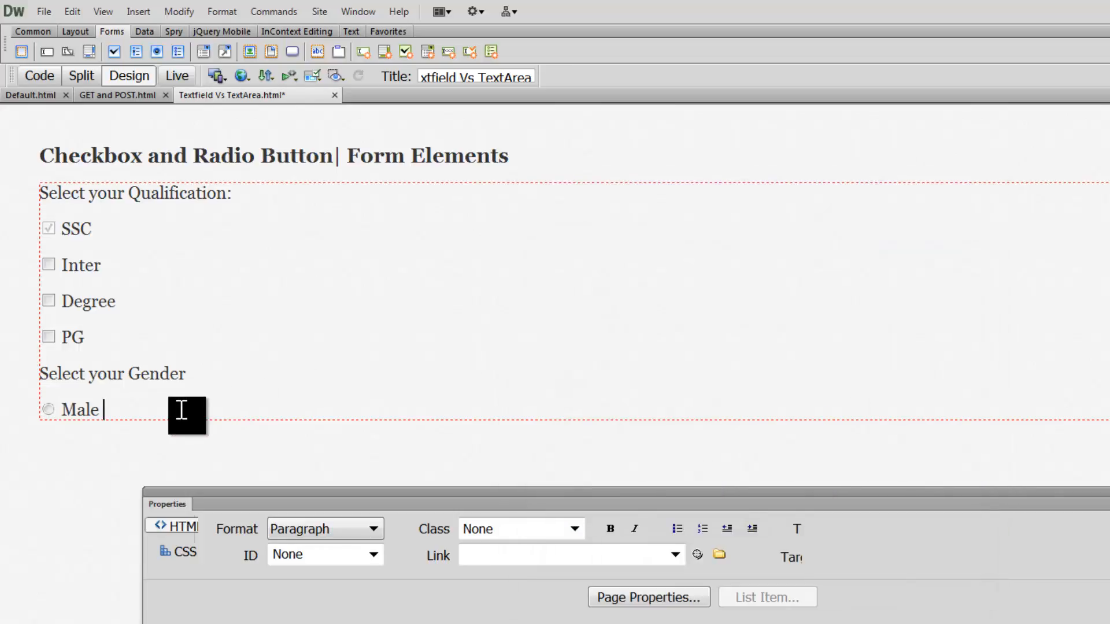
# Insert a second radio button with ID and label Female in a new paragraph below Male, and save the page.
pyautogui.press('Return')
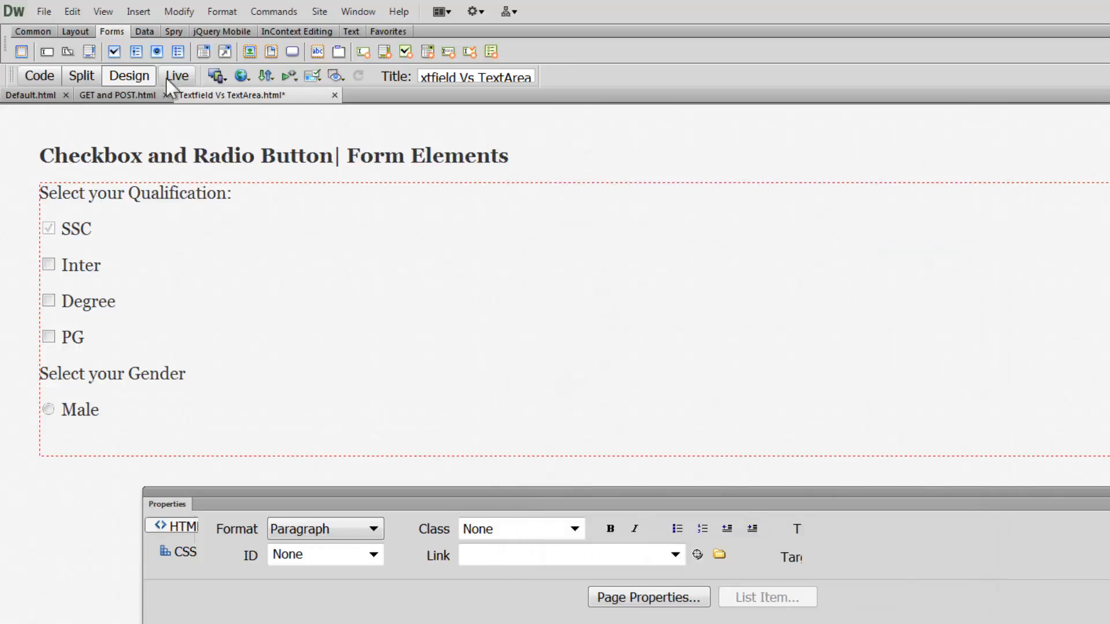
pyautogui.click(157, 51)
pyautogui.write('Female')
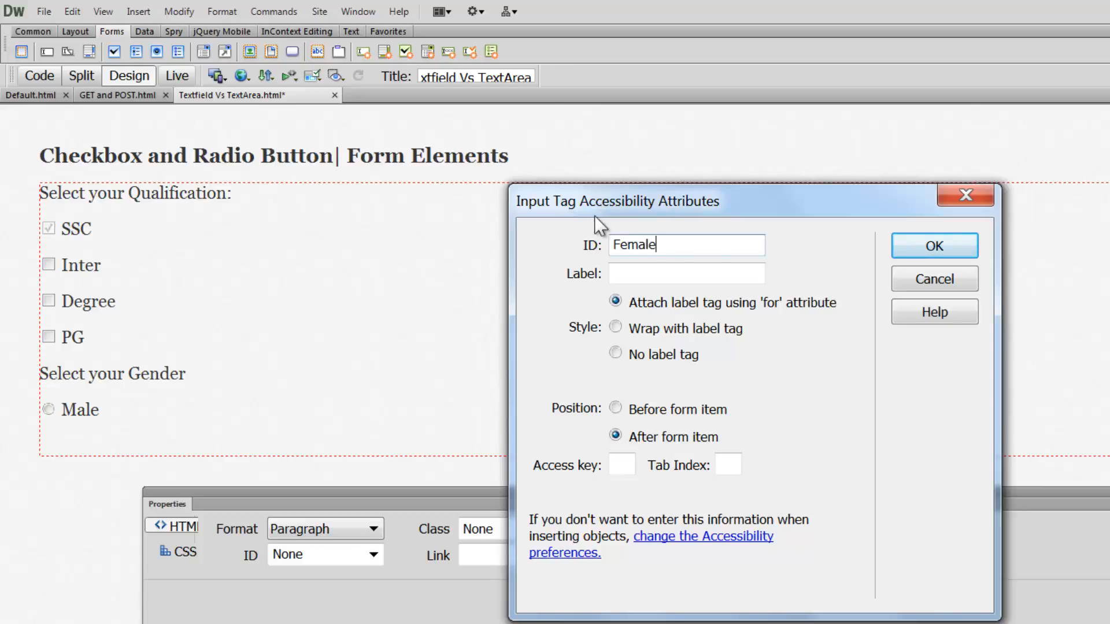
pyautogui.moveTo(700, 245); pyautogui.dragTo(540, 257)
pyautogui.hotkey('ctrl', 'c')
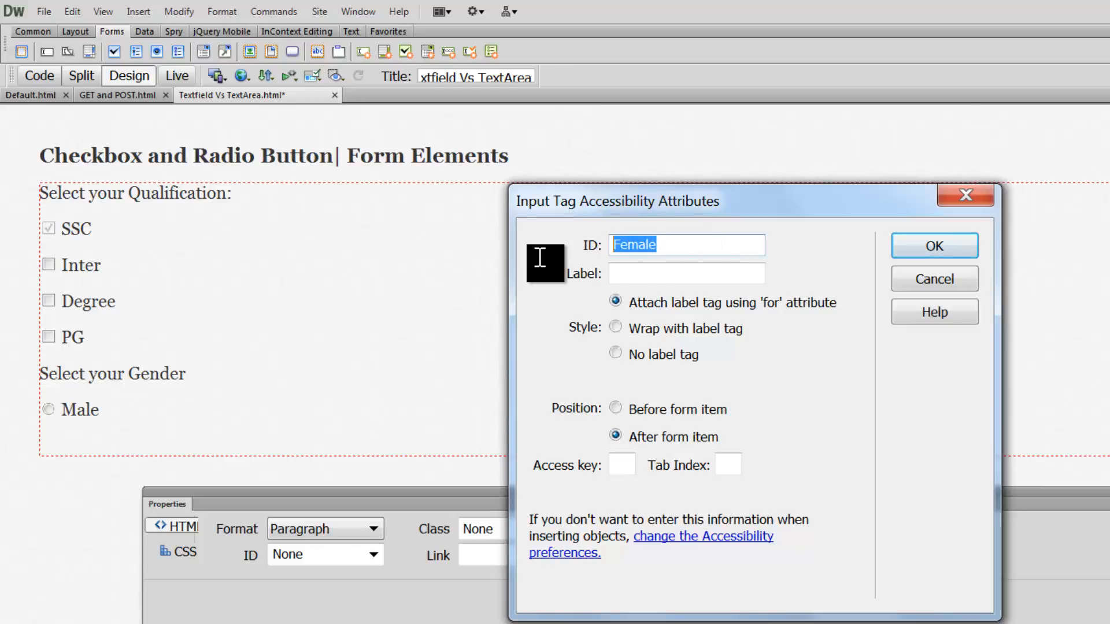
pyautogui.click(632, 278)
pyautogui.hotkey('ctrl', 'v')
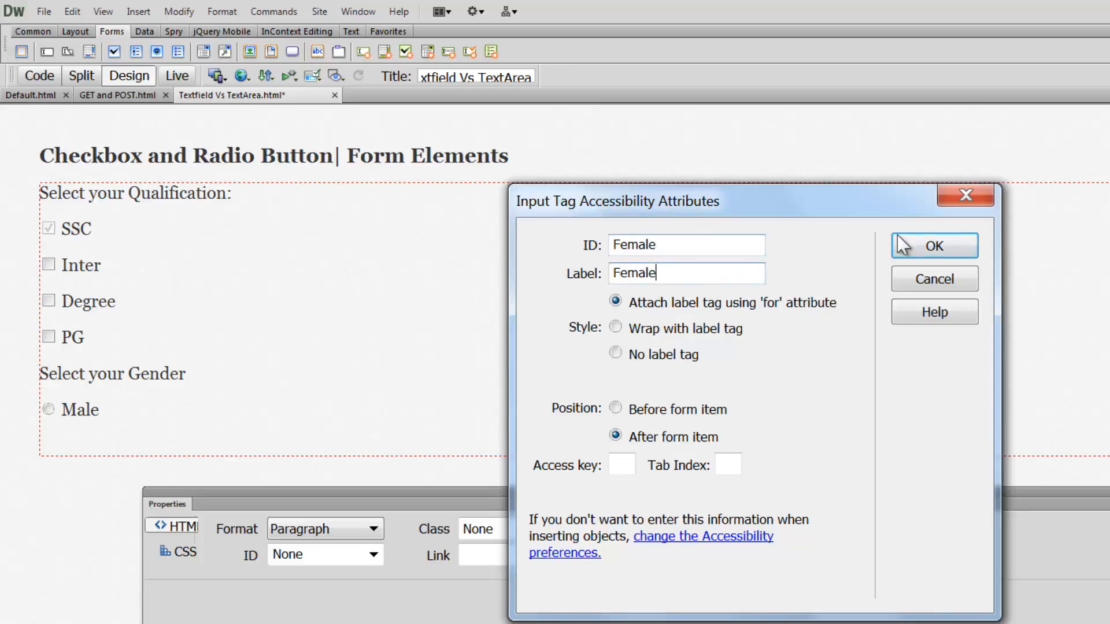
pyautogui.click(934, 246)
pyautogui.hotkey('ctrl', 's')
# Preview the page in the browser, alternate between the Male and Female radio buttons, and tick the PG, Degree and Inter checkboxes.
pyautogui.click(589, 296)
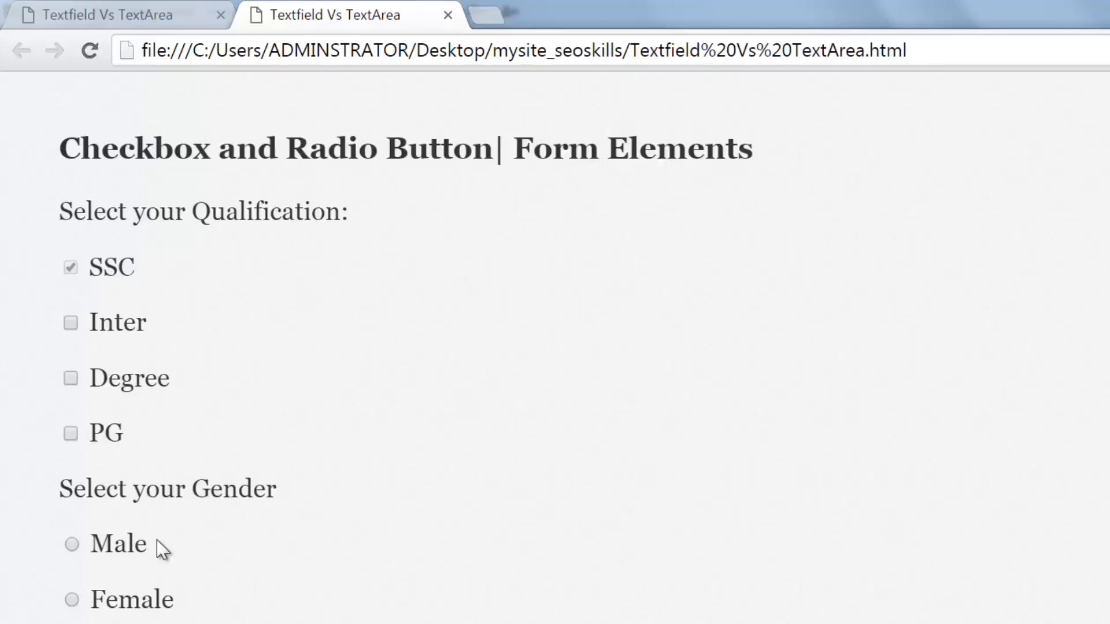
pyautogui.click(134, 546)
pyautogui.click(138, 598)
pyautogui.click(134, 551)
pyautogui.click(131, 596)
pyautogui.click(126, 552)
pyautogui.click(124, 593)
pyautogui.click(115, 443)
pyautogui.click(115, 381)
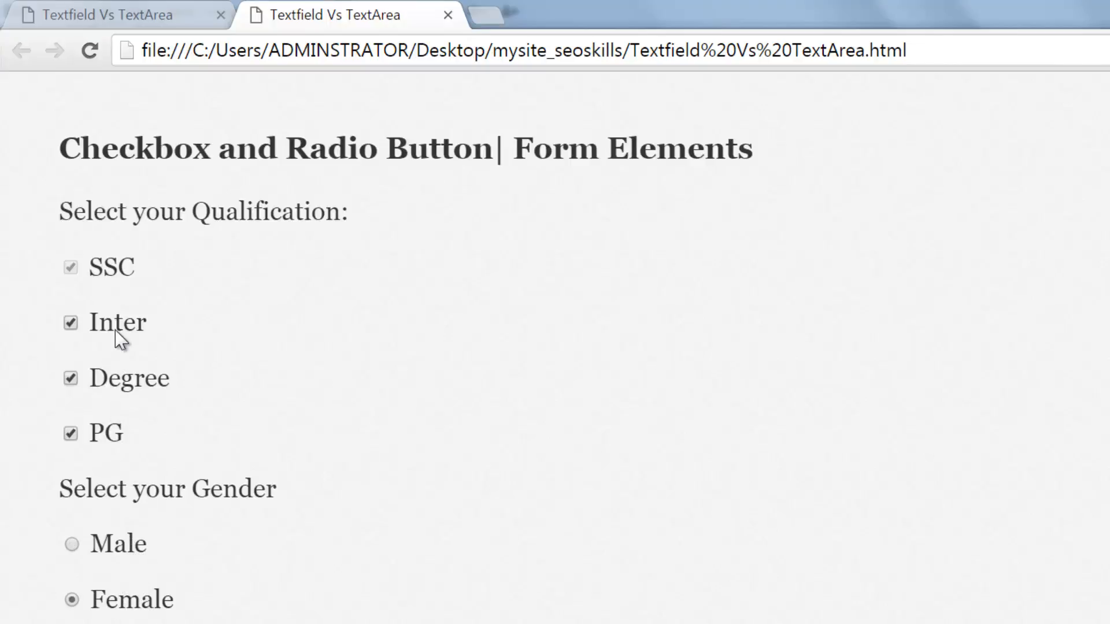